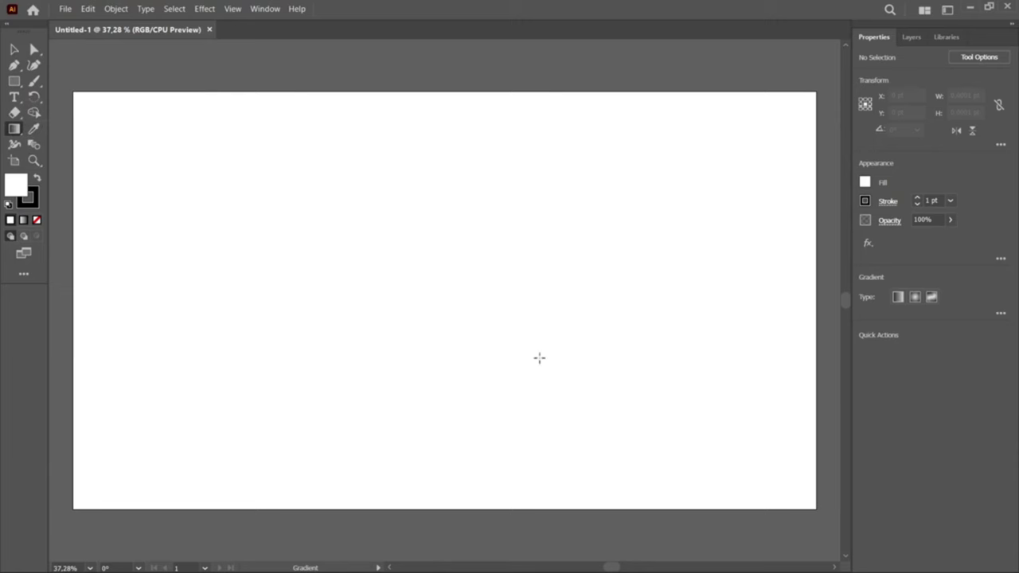
Draw a wide rectangle on the left of the artboard and select its outline with Direct Selection.
click(13, 81)
drag(194, 167, 560, 354)
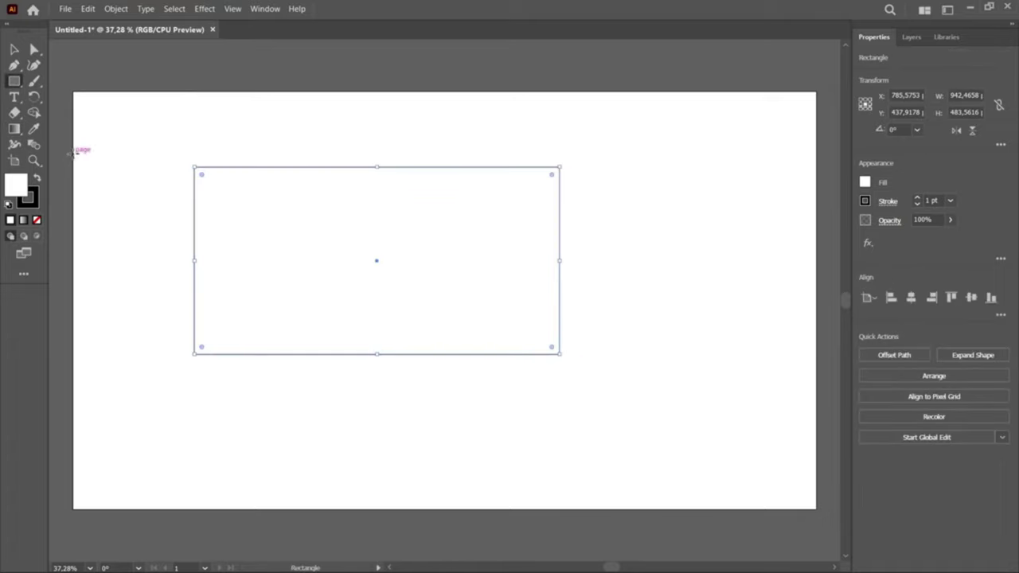
key(a)
click(416, 141)
click(409, 184)
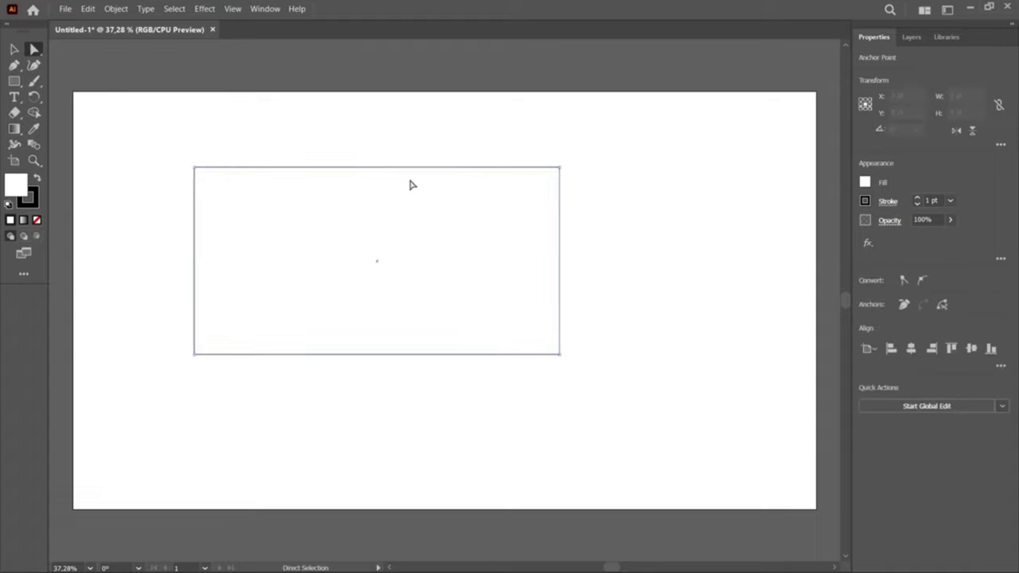
Round the rectangle's top-right corner into a large quarter-circle arc.
mouse_move(641, 149)
mouse_down()
mouse_move(512, 191)
mouse_move(307, 312)
mouse_move(362, 324)
mouse_move(365, 360)
mouse_up()
click(311, 359)
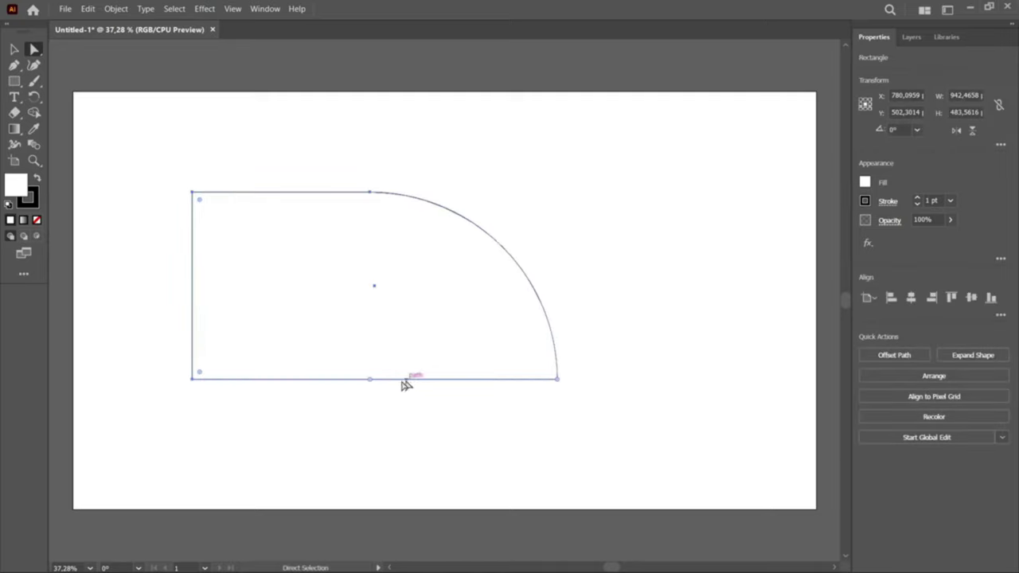
click(523, 394)
click(558, 379)
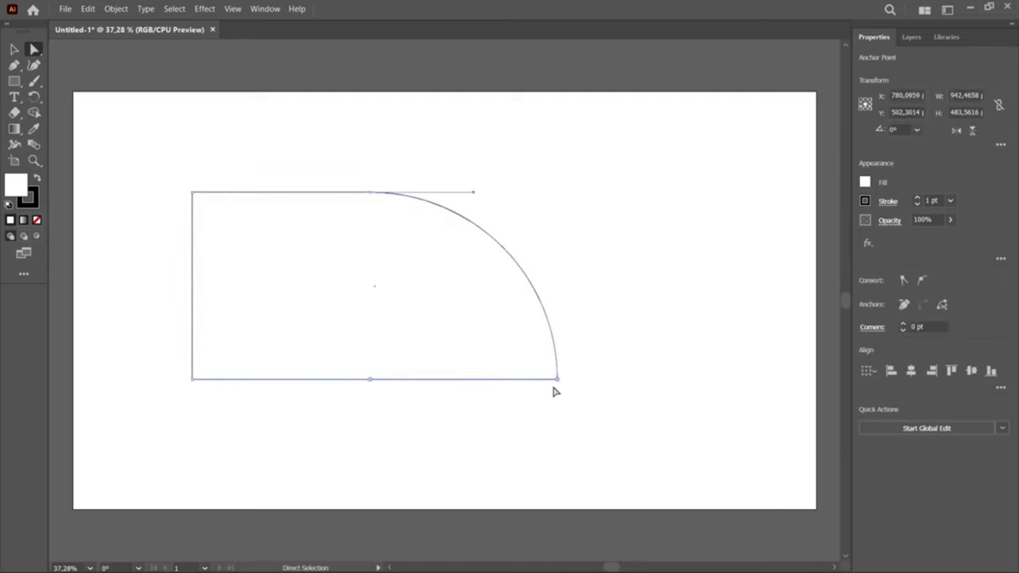
click(524, 143)
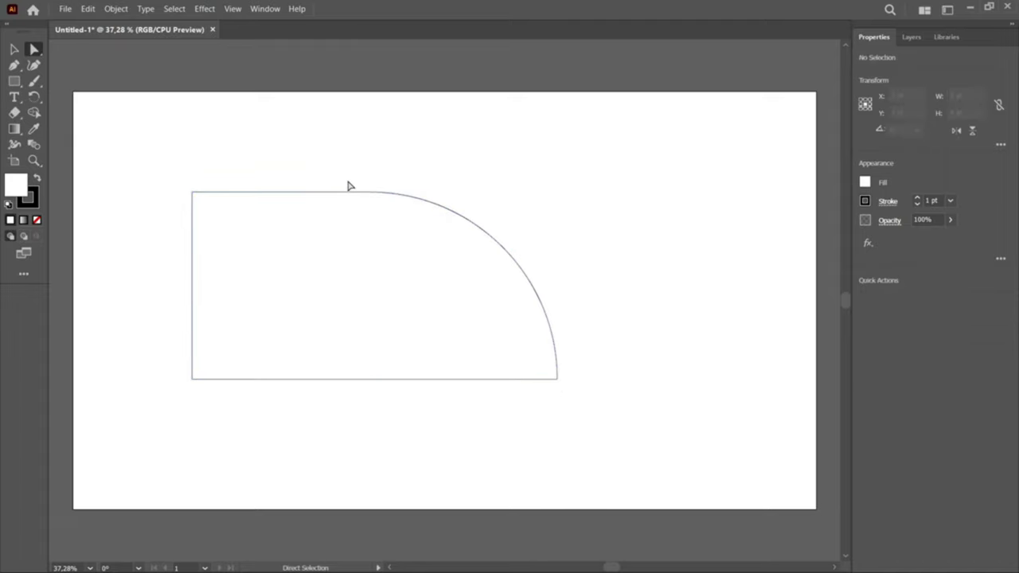
Move the top-edge anchor down and round the top-left corner into a large hump.
click(360, 203)
mouse_move(373, 193)
mouse_down()
mouse_move(388, 184)
mouse_move(327, 344)
mouse_move(230, 265)
mouse_move(346, 247)
mouse_move(490, 372)
mouse_move(282, 298)
mouse_move(327, 306)
mouse_up()
drag(448, 328, 588, 328)
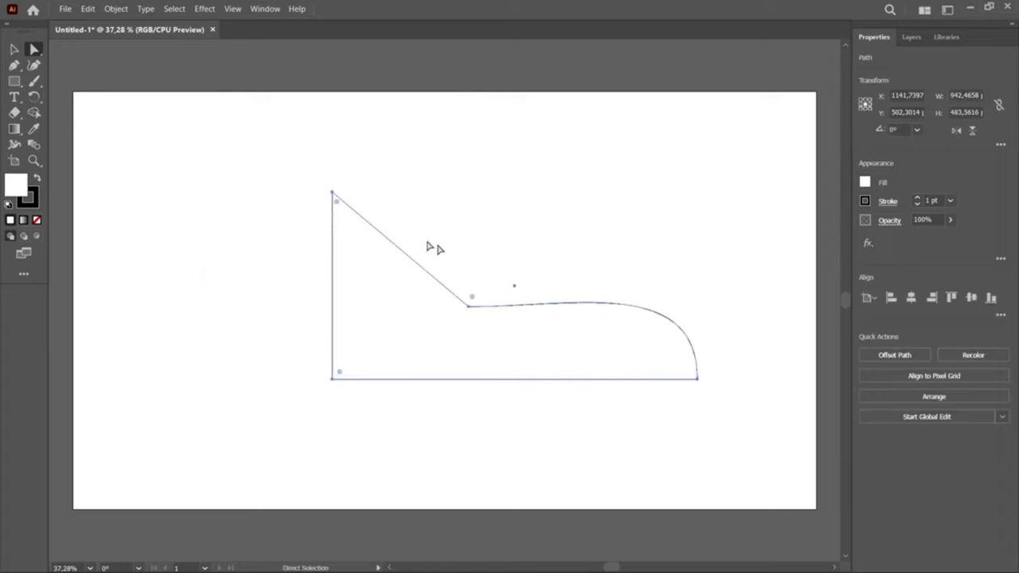
click(372, 189)
mouse_move(308, 166)
mouse_down()
mouse_move(364, 216)
mouse_move(455, 420)
mouse_up()
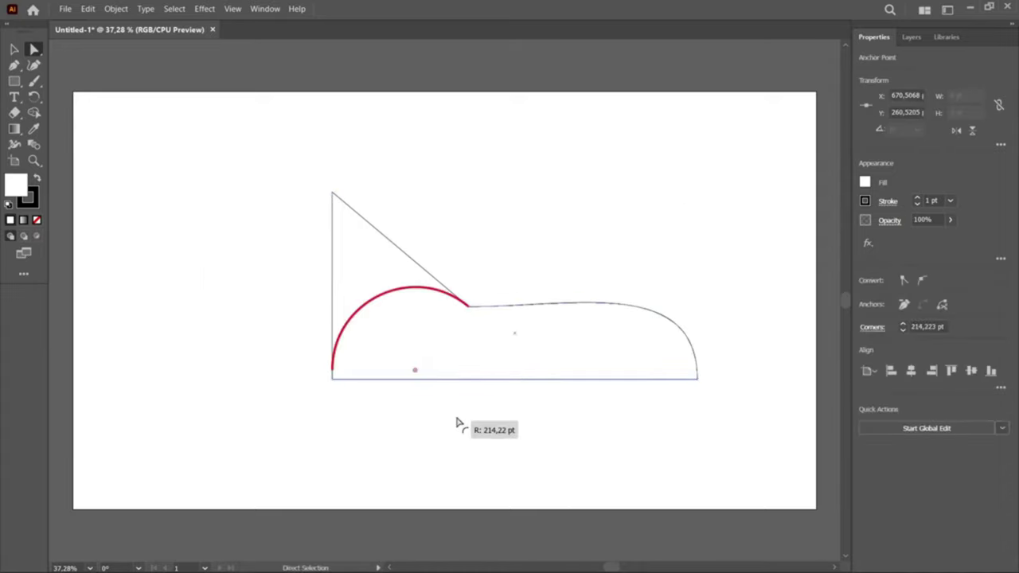
click(428, 211)
drag(496, 361, 421, 337)
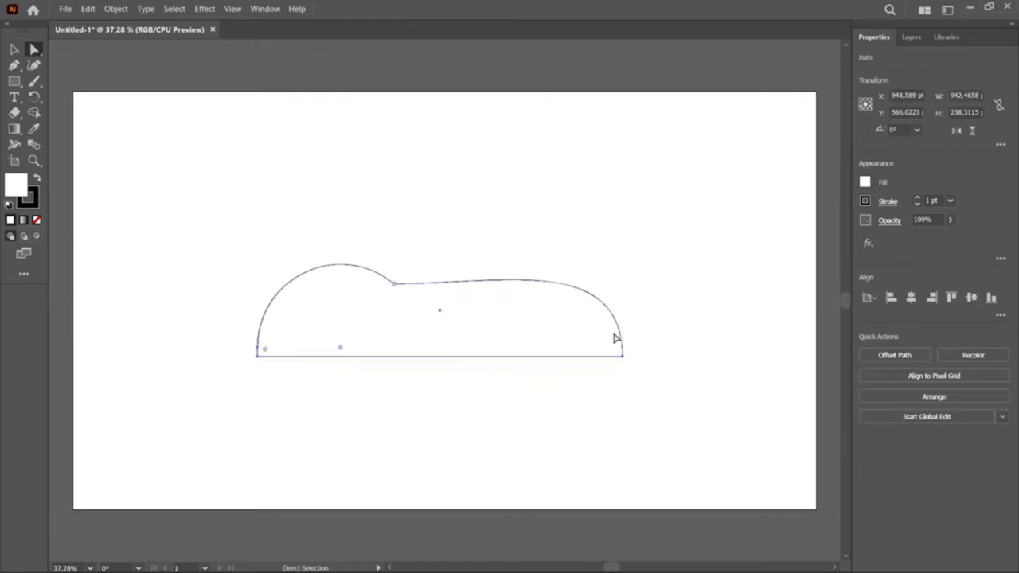
Bend the top curve into a slope toward the right bulge, undoing the unwanted arc edit.
click(464, 371)
drag(446, 284, 448, 303)
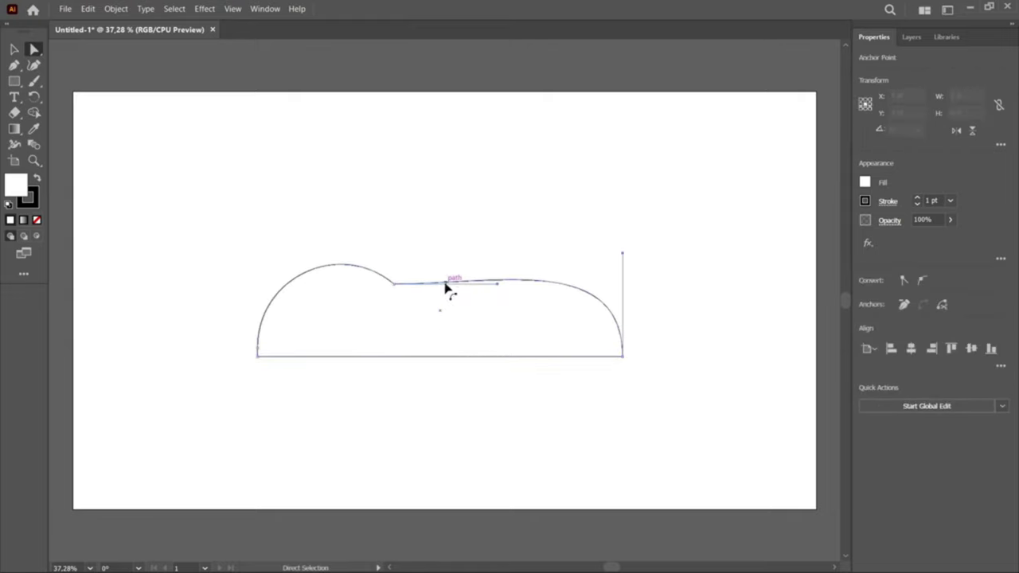
click(358, 268)
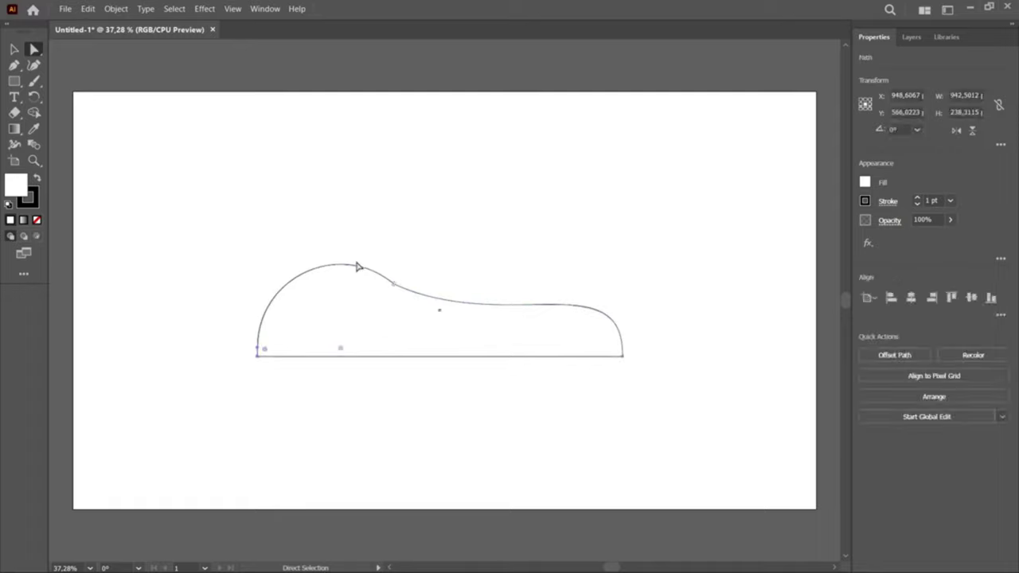
mouse_move(363, 268)
mouse_down()
mouse_move(351, 287)
mouse_move(374, 296)
mouse_up()
click(396, 221)
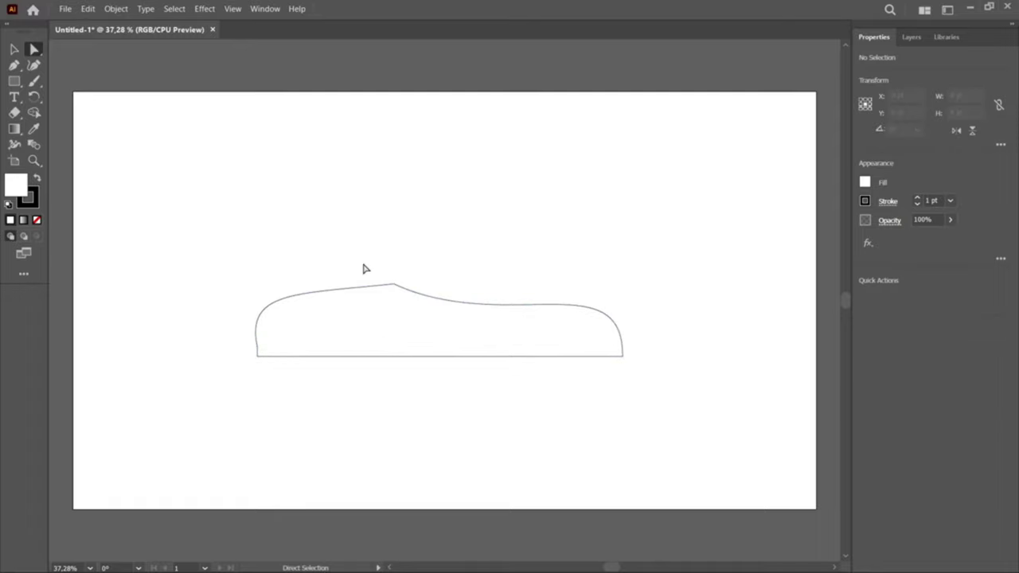
key(ctrl+z)
key(ctrl+shift+a)
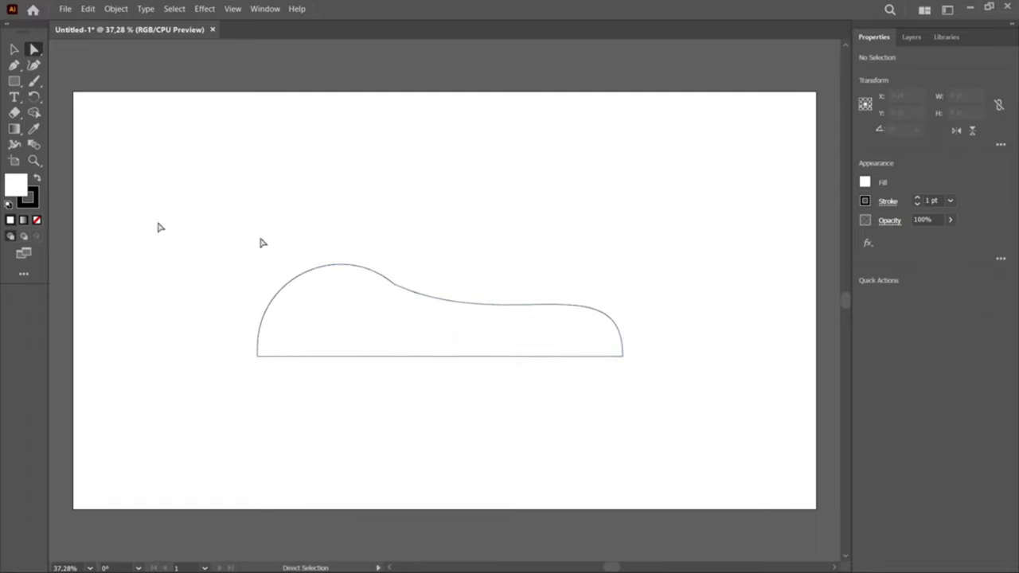
Draw a flat ellipse atop the left hump and pull the sloping curve slightly lower.
drag(15, 83, 76, 95)
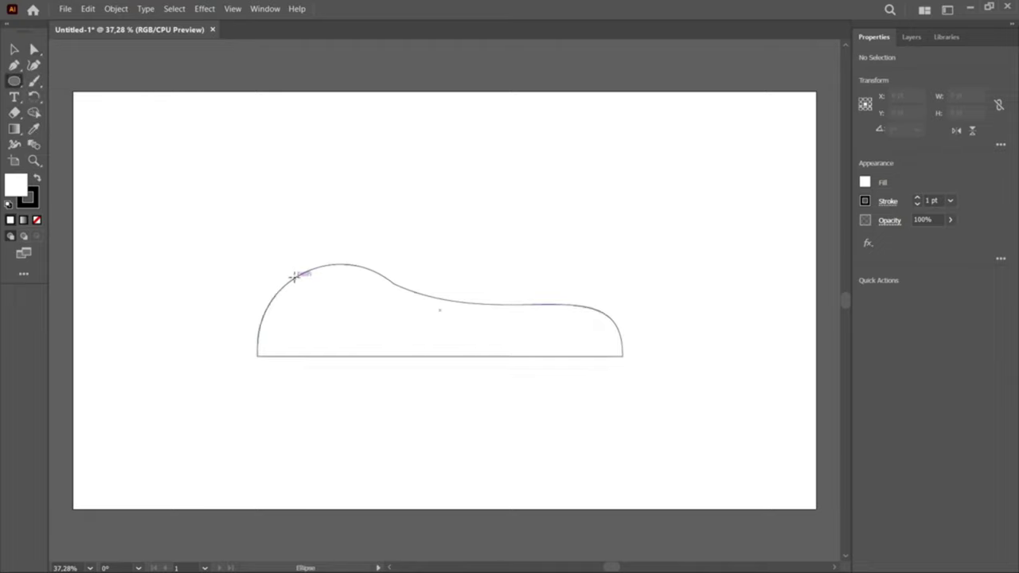
mouse_move(295, 278)
mouse_down()
mouse_move(391, 313)
mouse_move(343, 282)
mouse_up()
key(a)
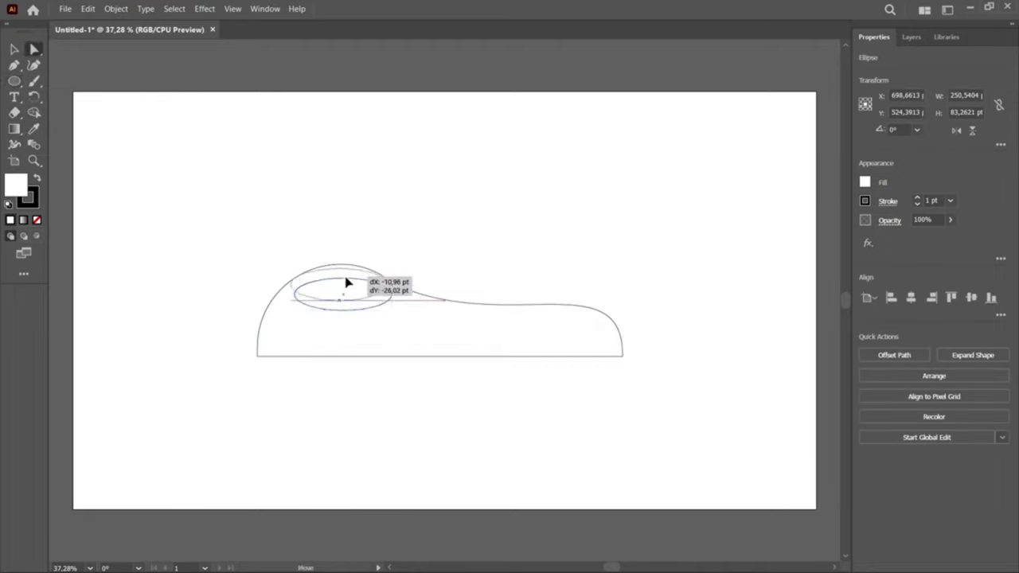
click(468, 197)
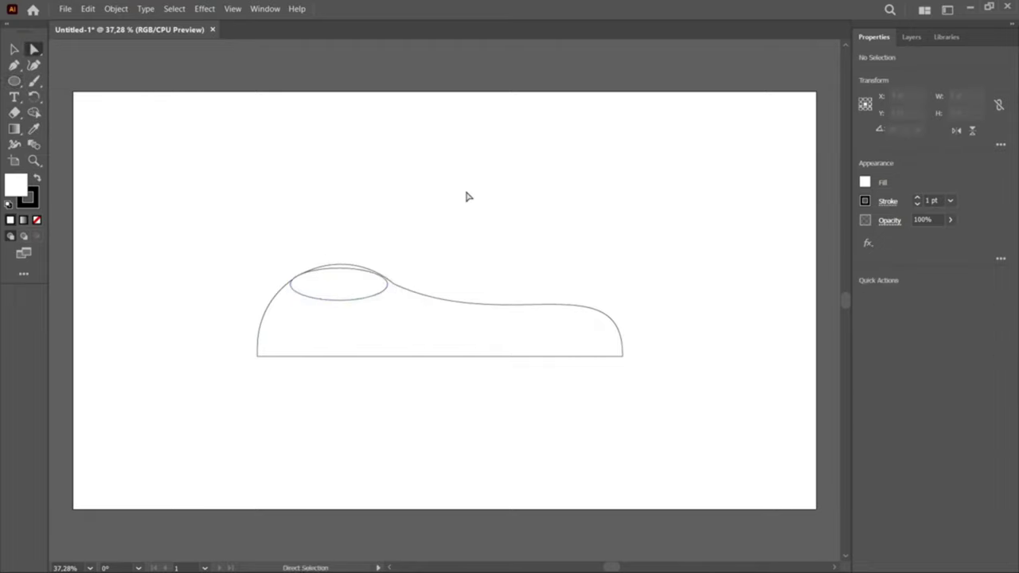
click(347, 267)
click(393, 226)
drag(483, 304, 464, 329)
Pull the sloping curve segment lower to deepen its dip.
click(503, 252)
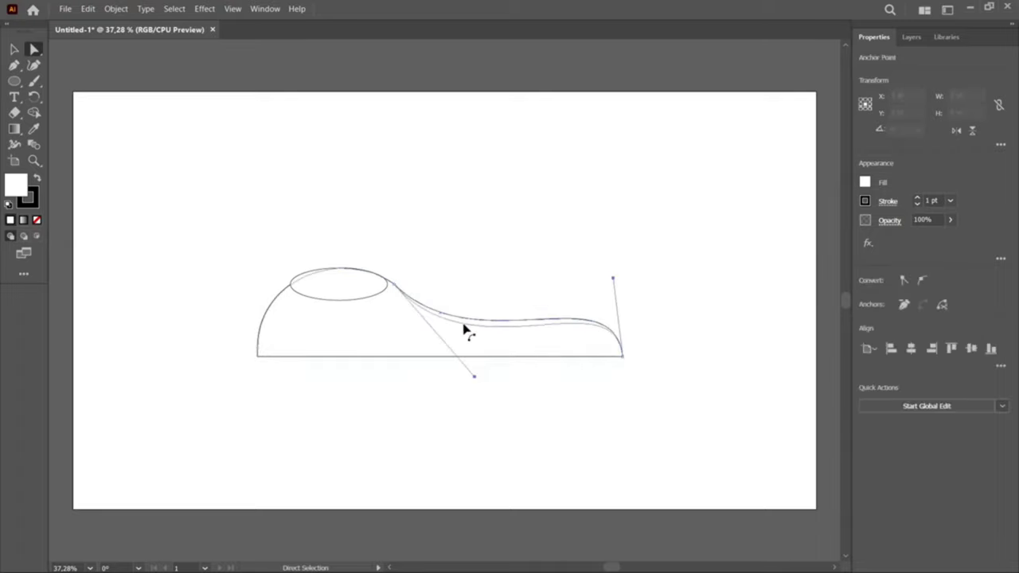
click(491, 268)
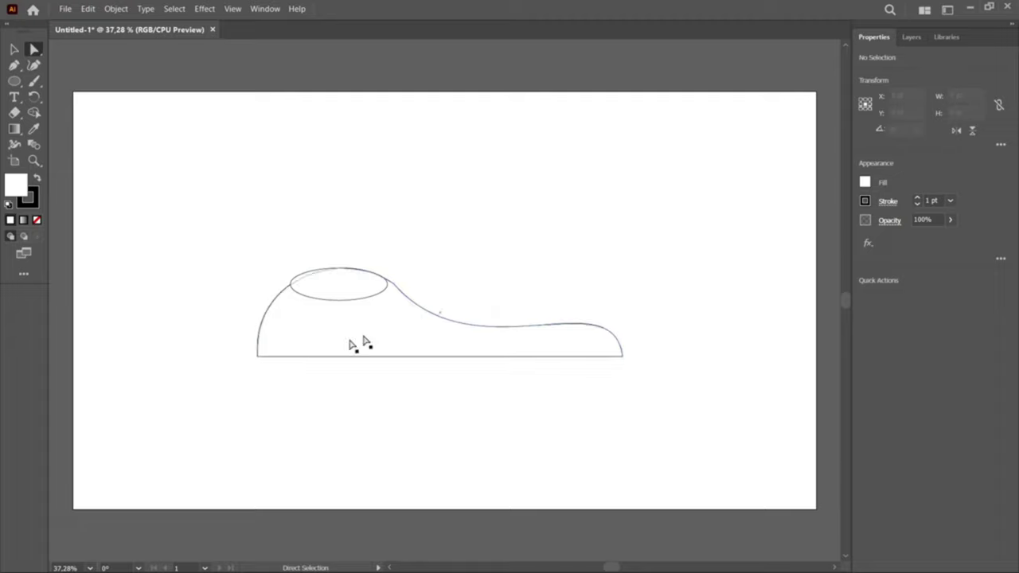
click(420, 323)
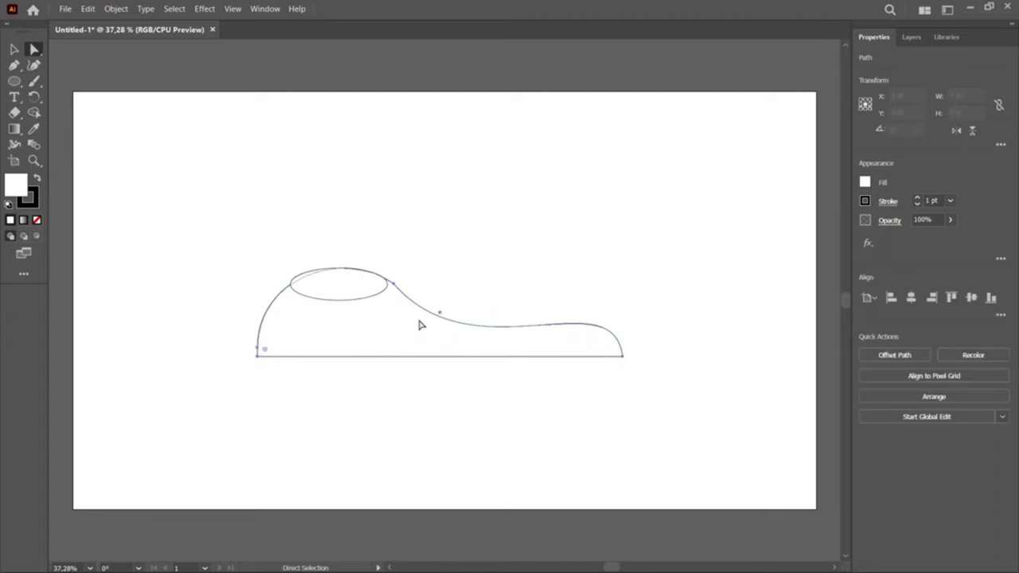
Duplicate the curved outline and place the copy above the original.
key(v)
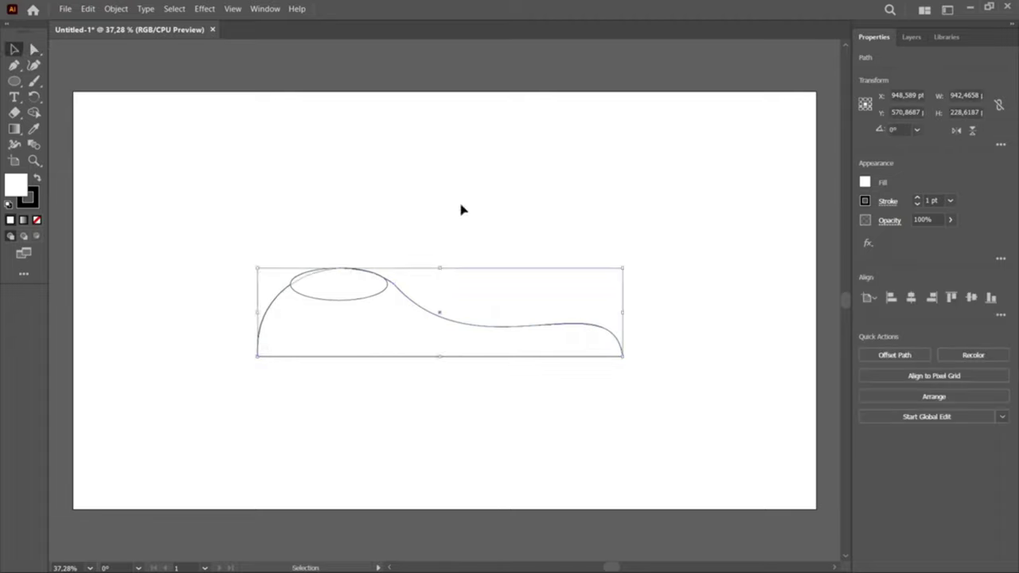
key(a)
drag(428, 315, 428, 395)
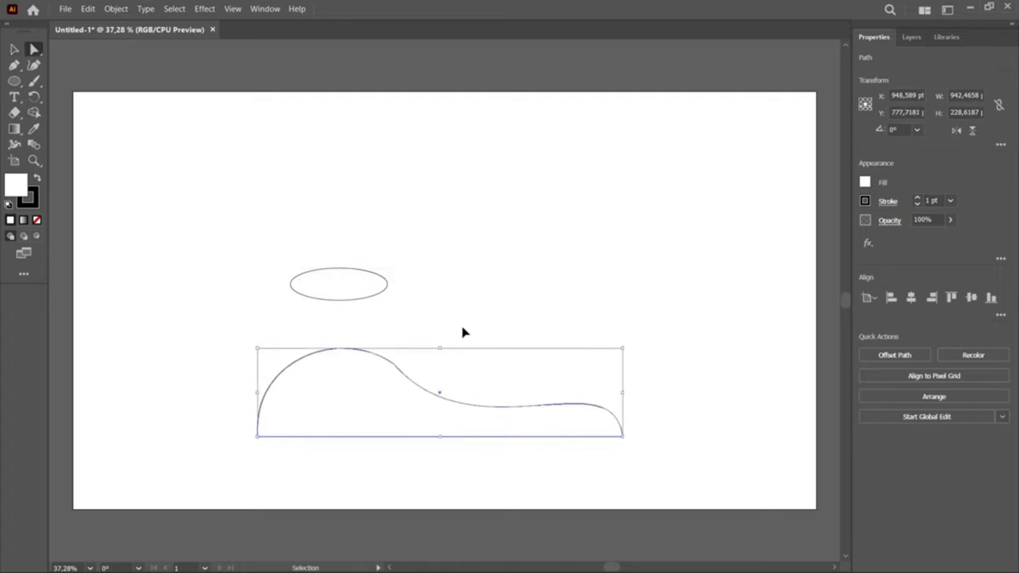
key(ctrl+z)
key(ctrl+z)
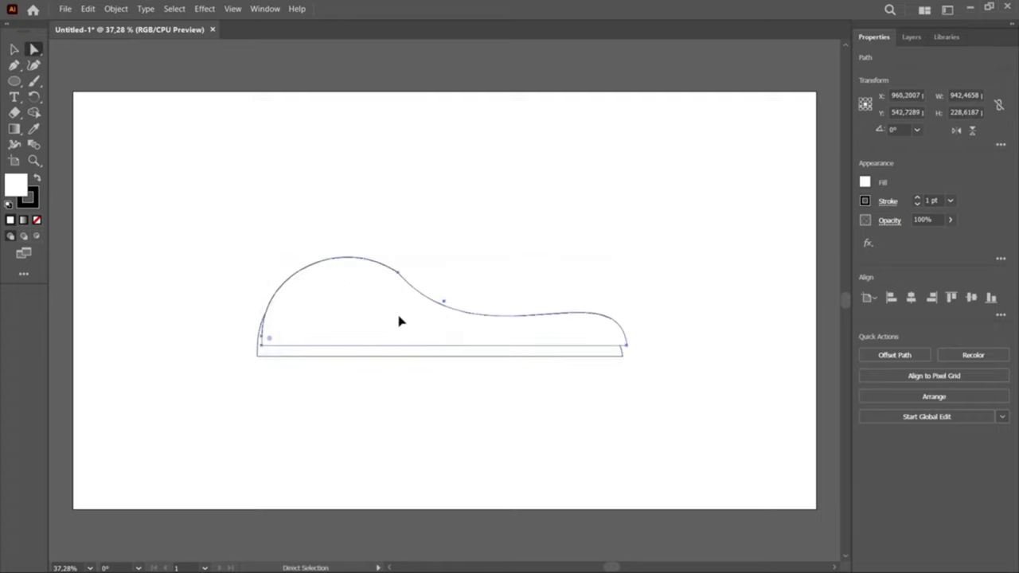
drag(401, 321, 478, 170)
Rotate the copied outline 178° using Transform > Rotate.
right_click(492, 171)
mouse_move(533, 450)
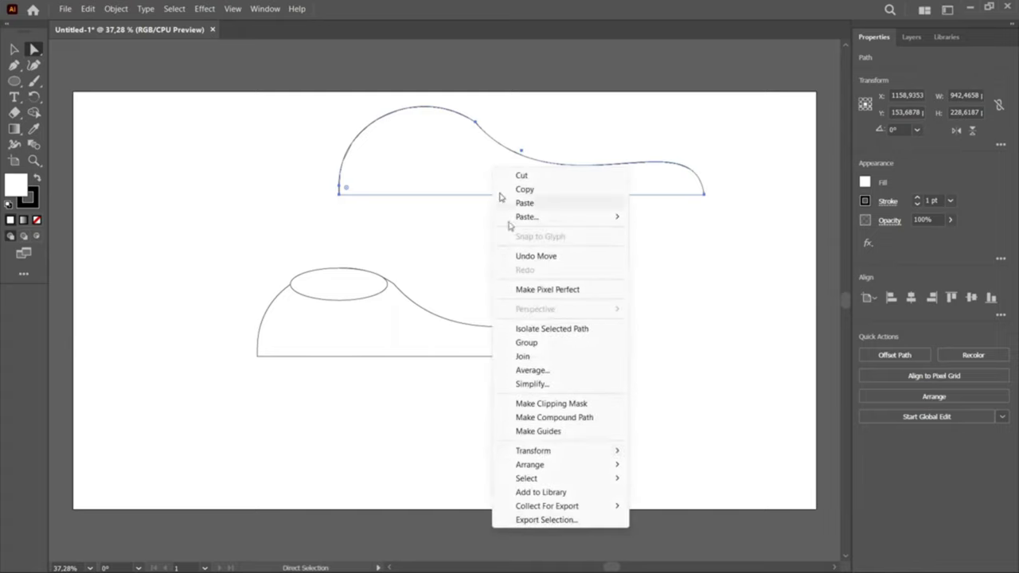
click(669, 483)
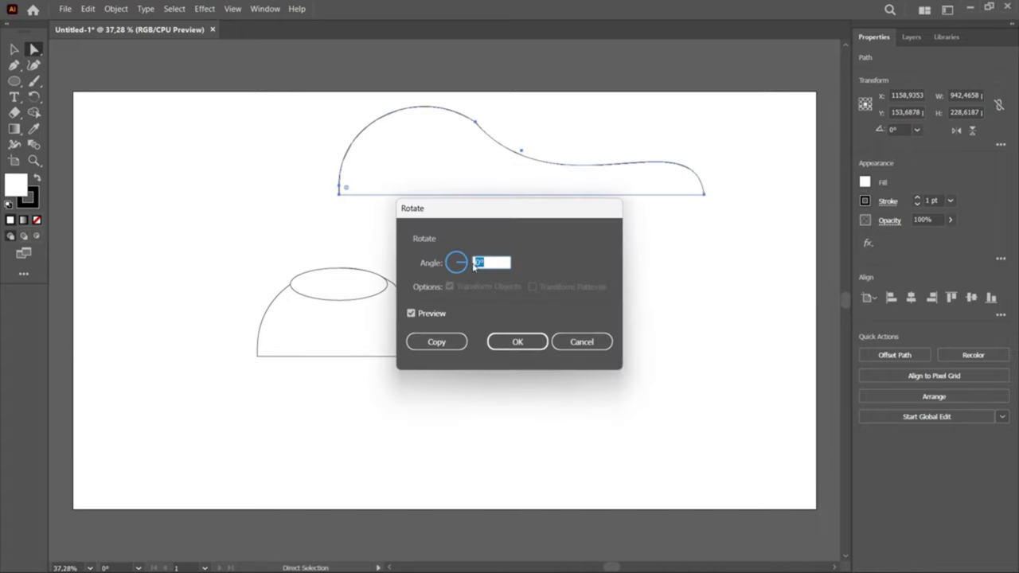
key(Tab)
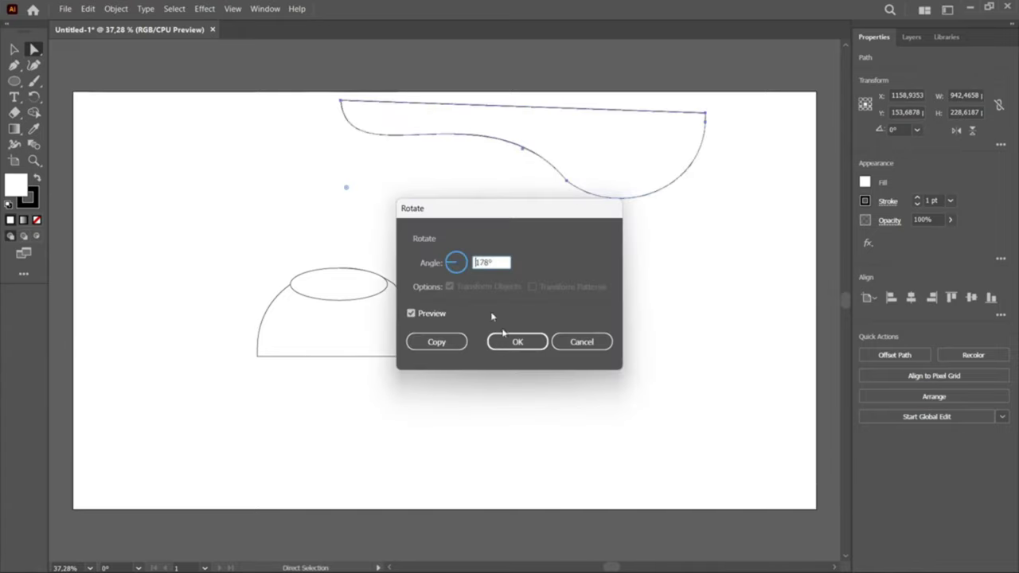
click(516, 342)
Move the rotated copy beneath the first half and tilt it slightly.
drag(568, 183, 493, 406)
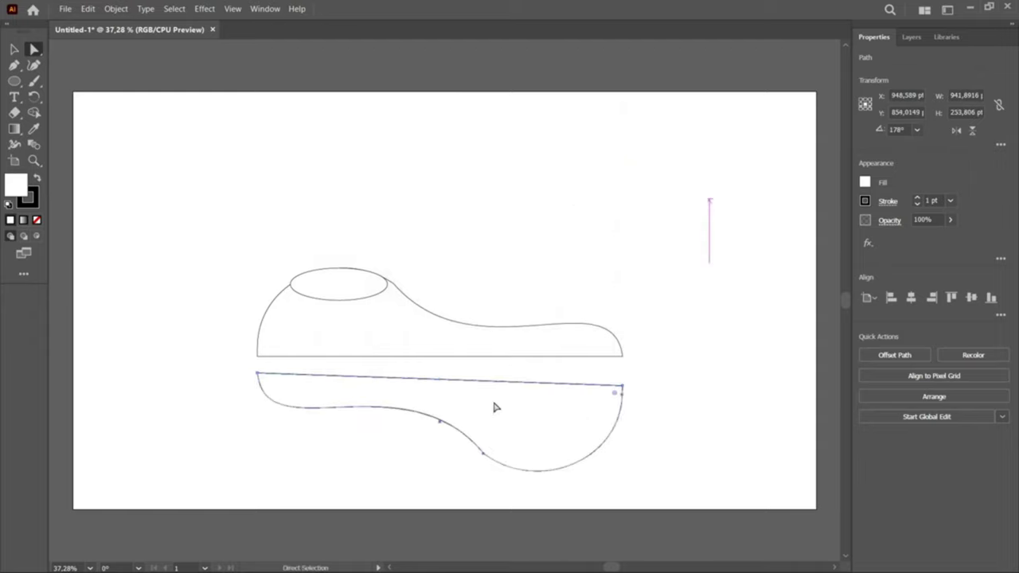
key(v)
click(437, 481)
click(475, 439)
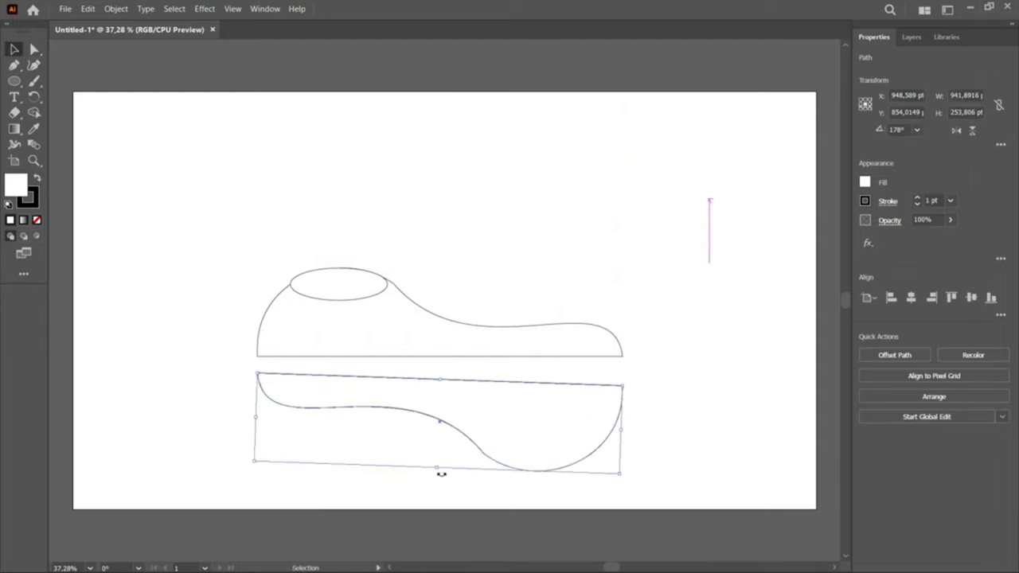
mouse_move(439, 473)
mouse_down()
mouse_move(448, 318)
mouse_move(432, 303)
mouse_up()
Reflect the lower half at a custom angle, then tilt and raise it to close the body.
right_click(470, 439)
mouse_move(508, 363)
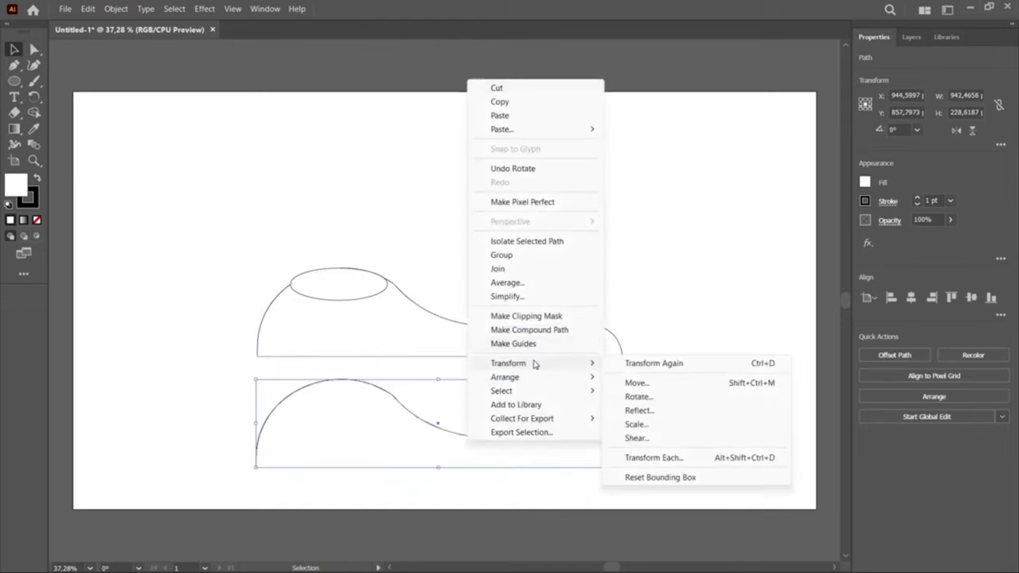
click(660, 410)
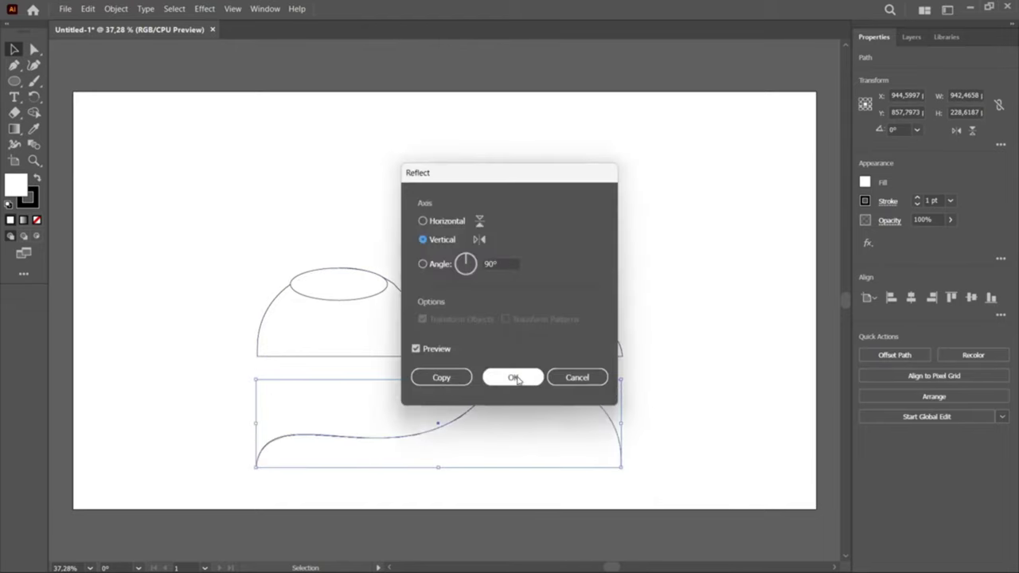
click(469, 261)
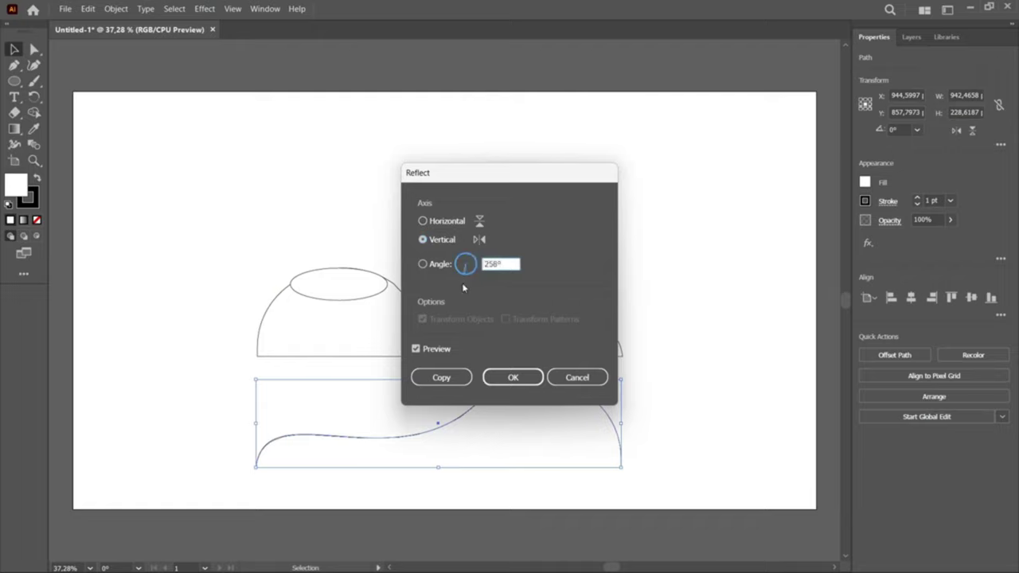
mouse_move(468, 268)
mouse_down()
mouse_move(451, 252)
mouse_move(471, 271)
mouse_up()
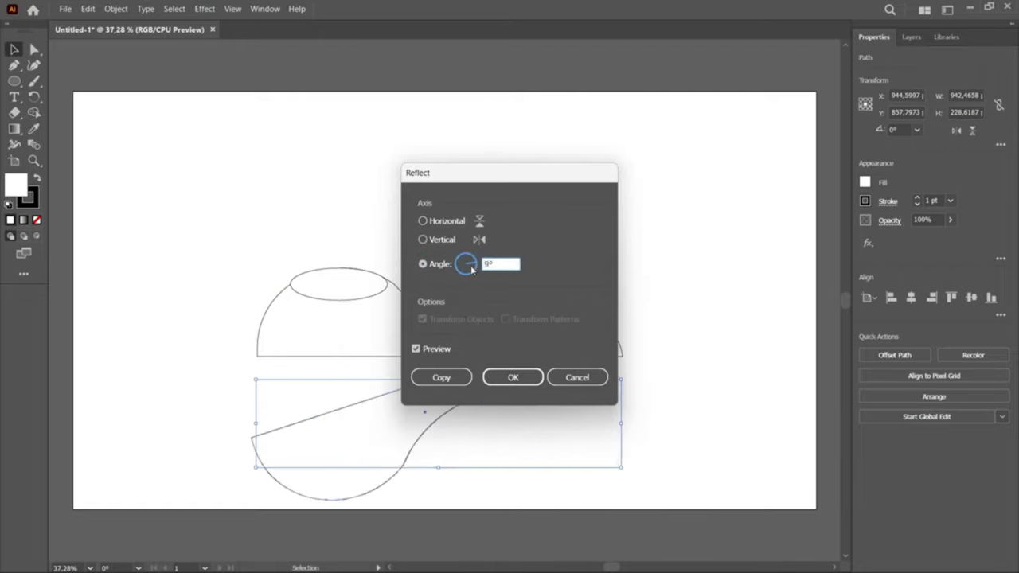
drag(477, 269, 478, 268)
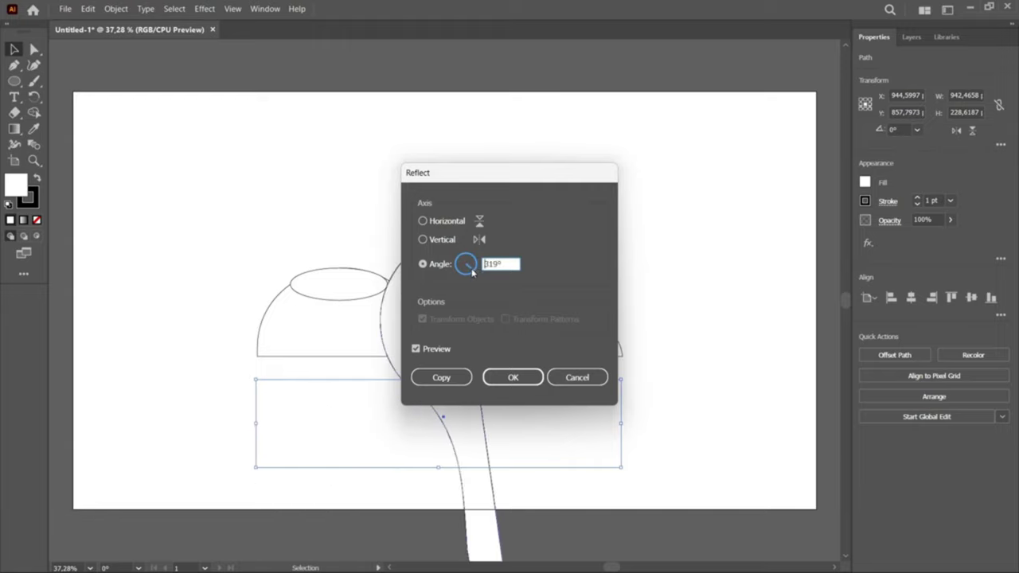
click(519, 374)
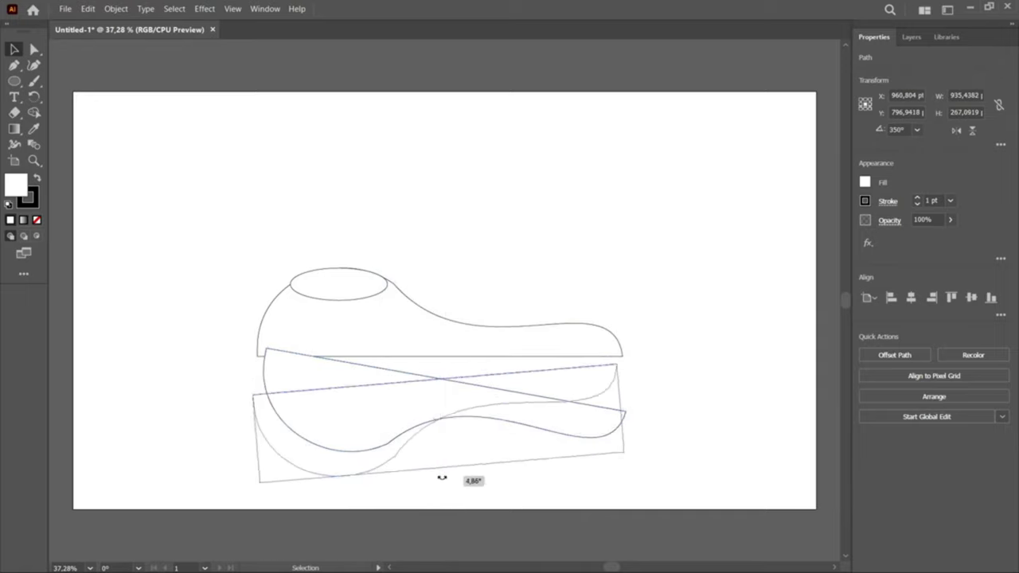
drag(429, 470, 438, 484)
mouse_move(404, 417)
mouse_down()
mouse_move(398, 406)
mouse_move(410, 393)
mouse_up()
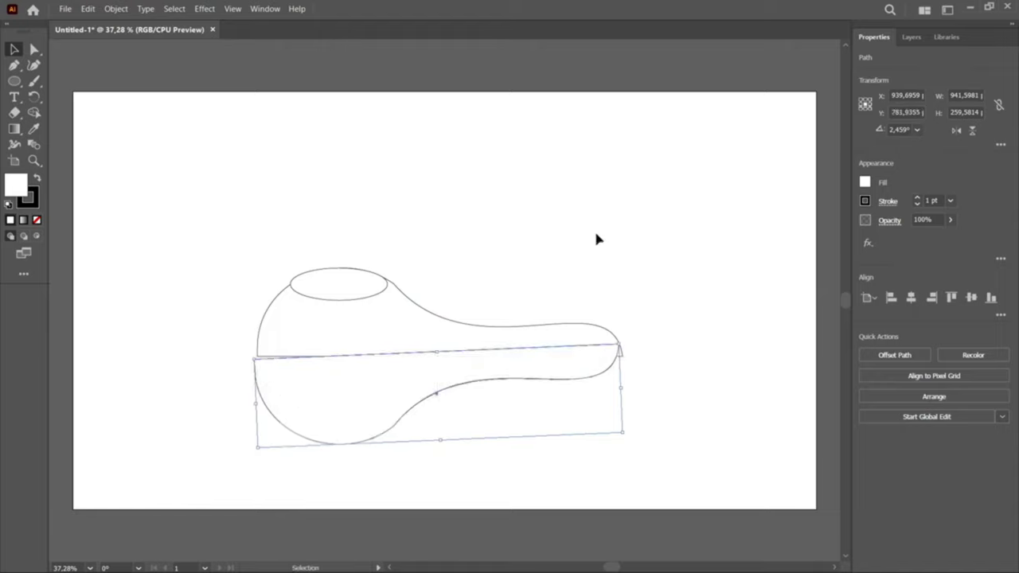
click(593, 239)
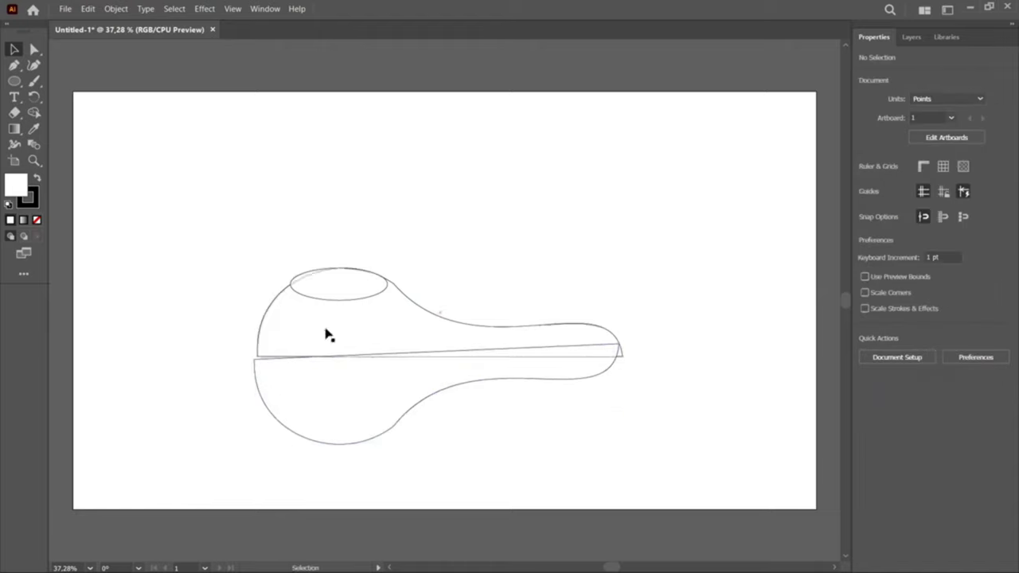
click(542, 345)
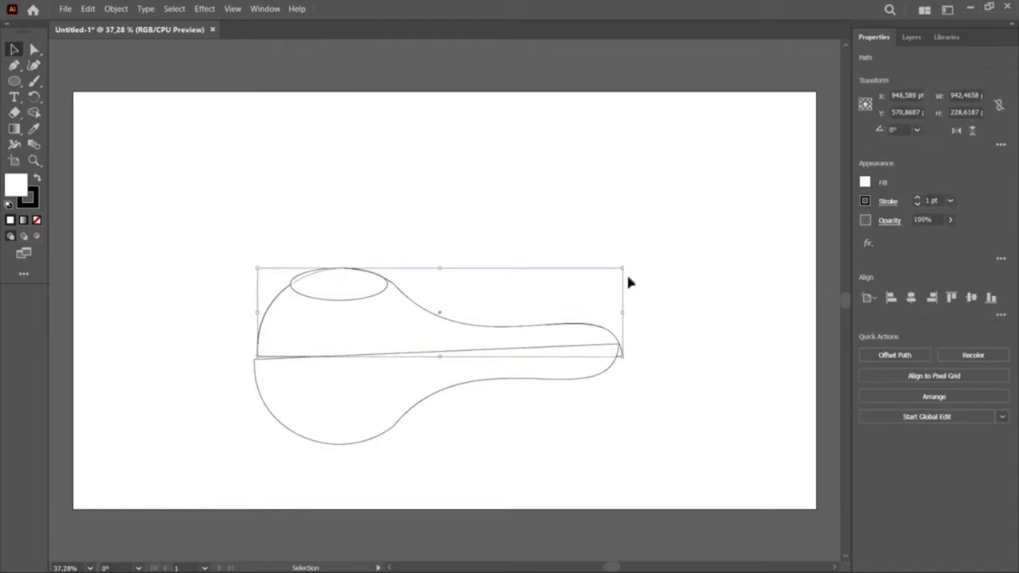
drag(626, 317, 646, 230)
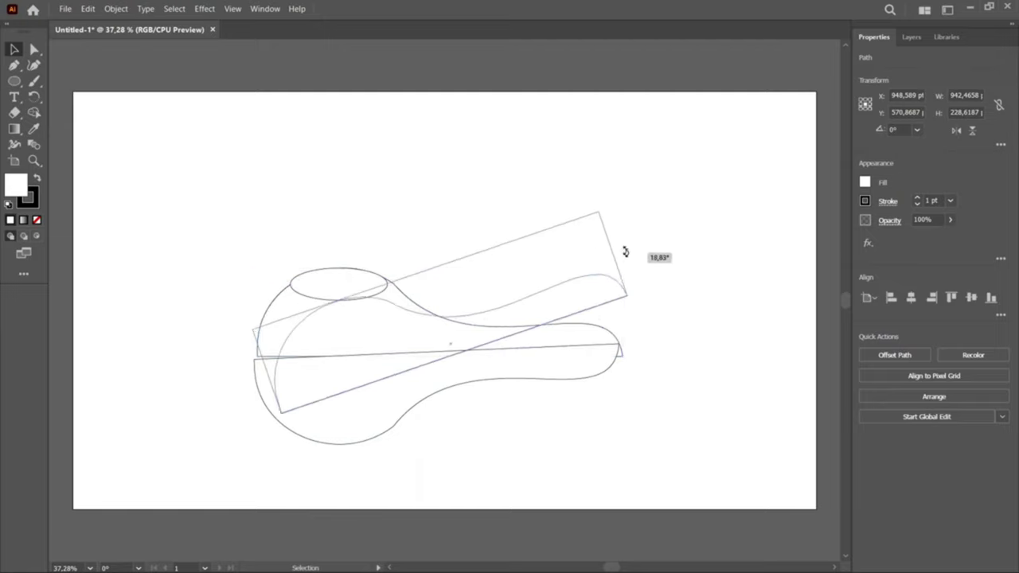
click(645, 229)
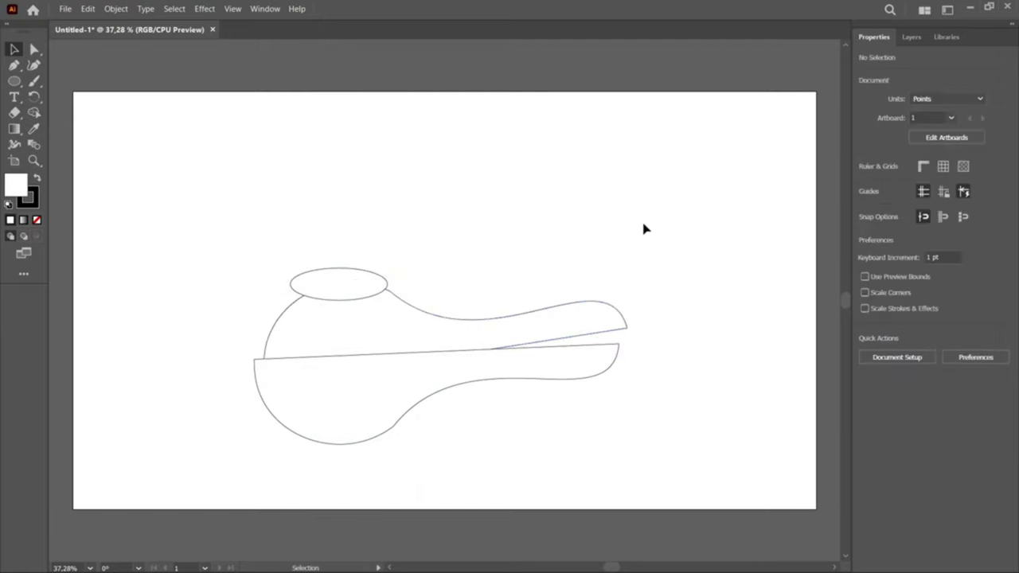
key(ctrl+z)
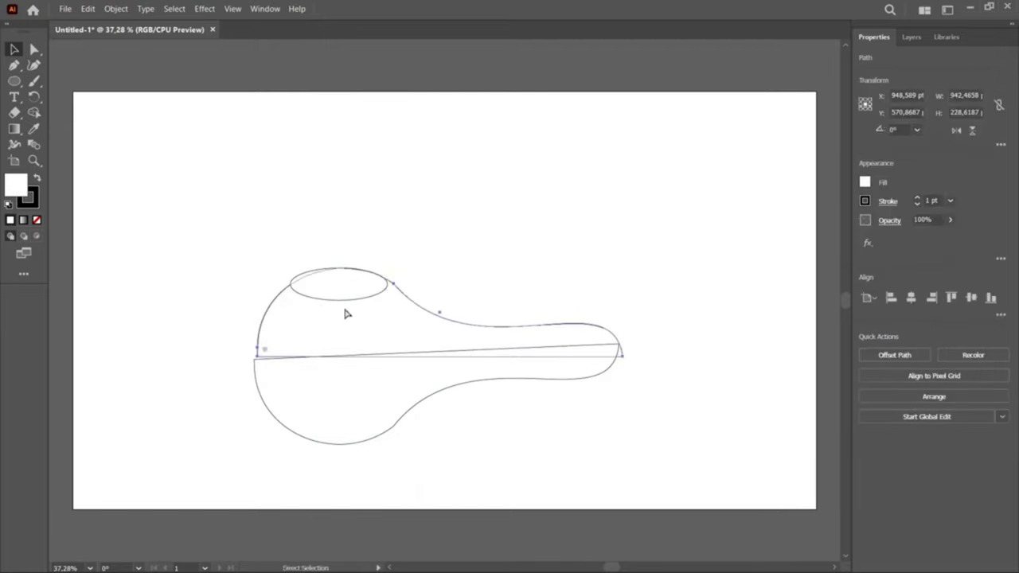
click(332, 227)
click(473, 334)
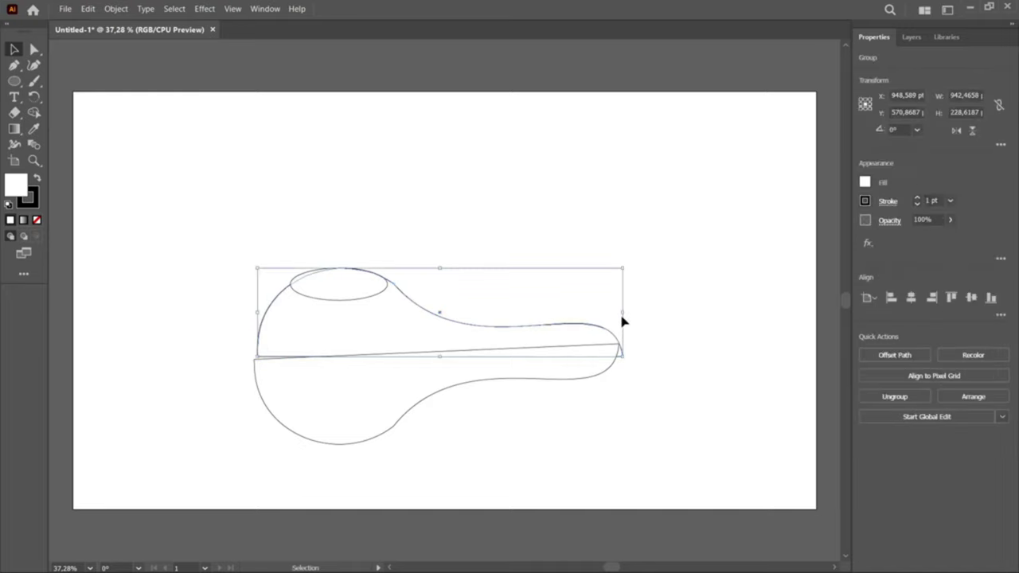
drag(624, 321, 674, 300)
click(674, 300)
Rotate the upper half and its oval open about 34°, aligning the hinge at left.
key(ctrl+z)
click(328, 276)
click(259, 250)
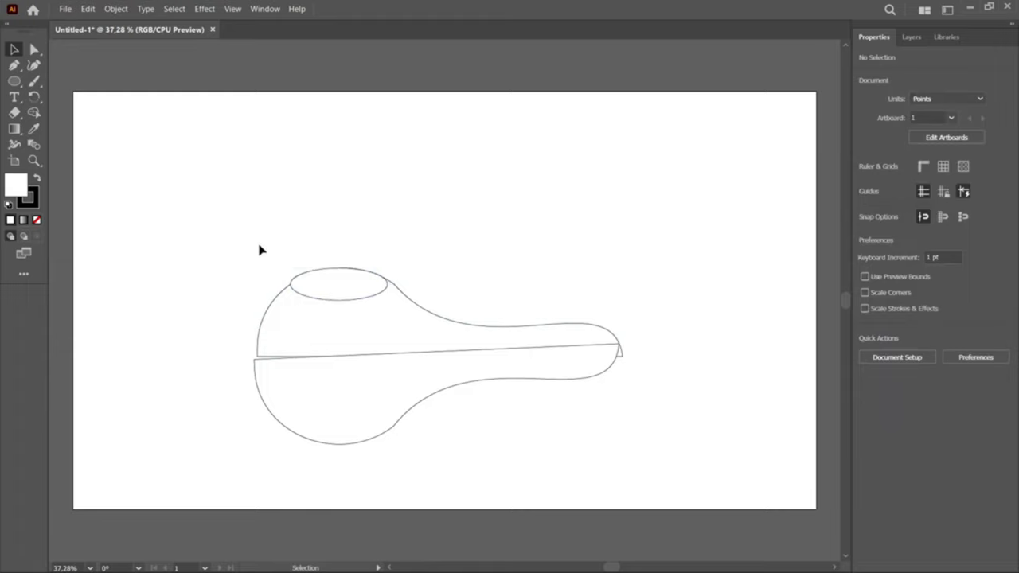
mouse_move(258, 250)
mouse_down()
mouse_move(614, 336)
mouse_move(635, 289)
mouse_up()
drag(444, 321, 428, 303)
click(646, 264)
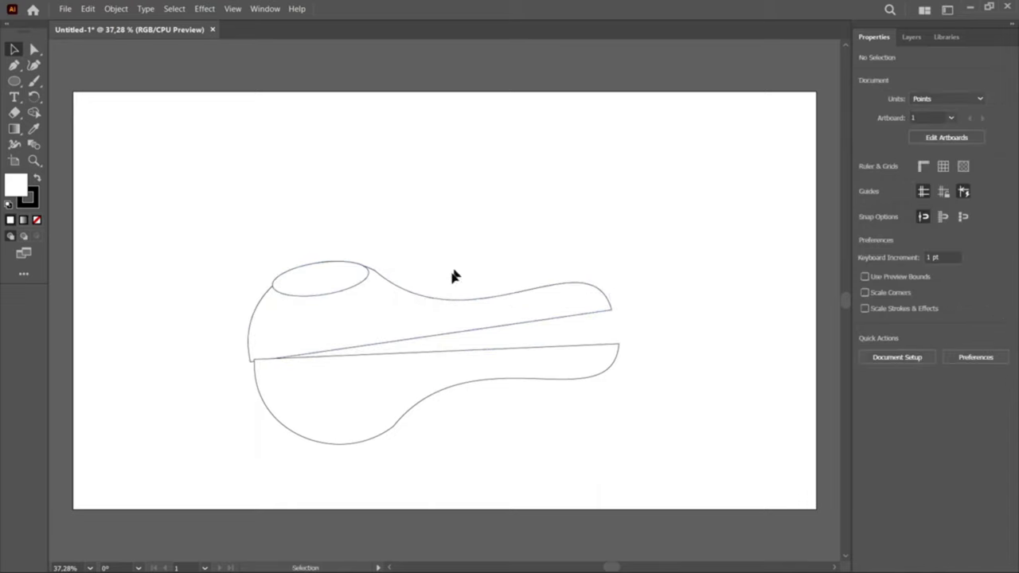
click(619, 292)
mouse_move(608, 264)
mouse_down()
mouse_move(568, 171)
mouse_move(584, 196)
mouse_up()
drag(363, 312, 329, 257)
click(541, 257)
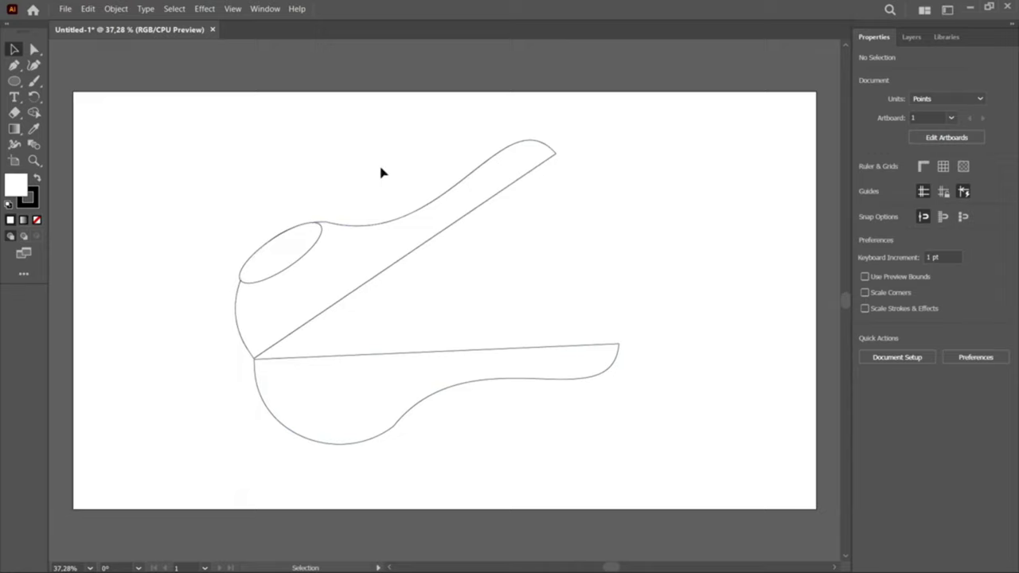
Place a flattened oval foot beneath the lower bowl.
click(276, 255)
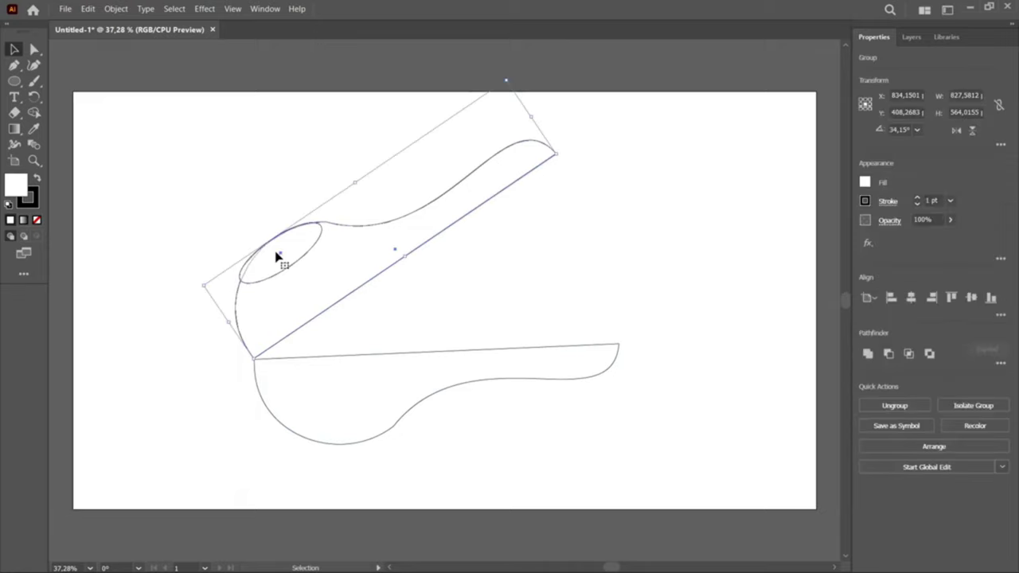
key(a)
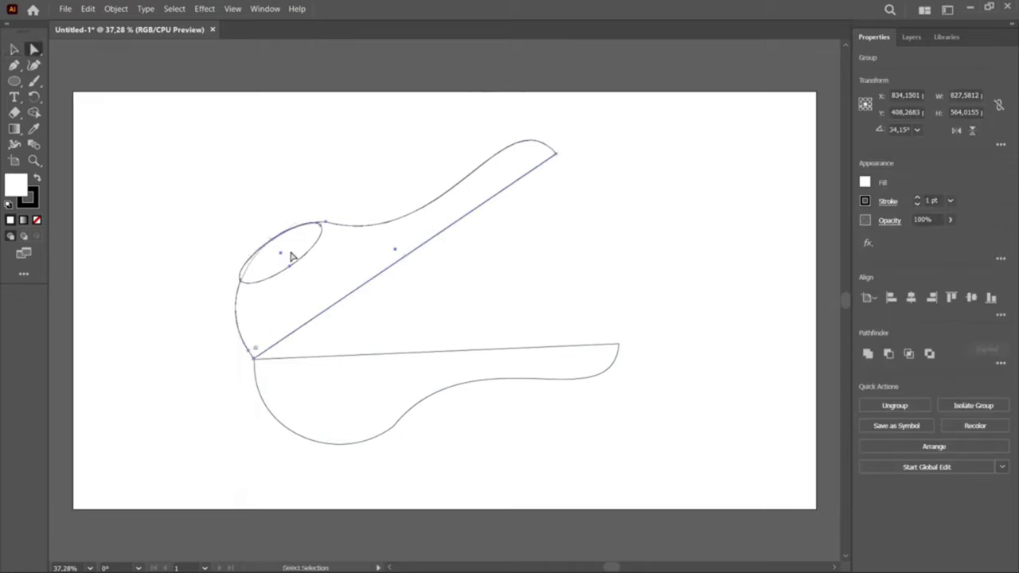
mouse_move(292, 256)
mouse_down()
mouse_move(330, 271)
mouse_move(331, 404)
mouse_move(305, 410)
mouse_move(324, 411)
mouse_move(338, 438)
mouse_up()
key(ctrl+z)
key(v)
click(682, 424)
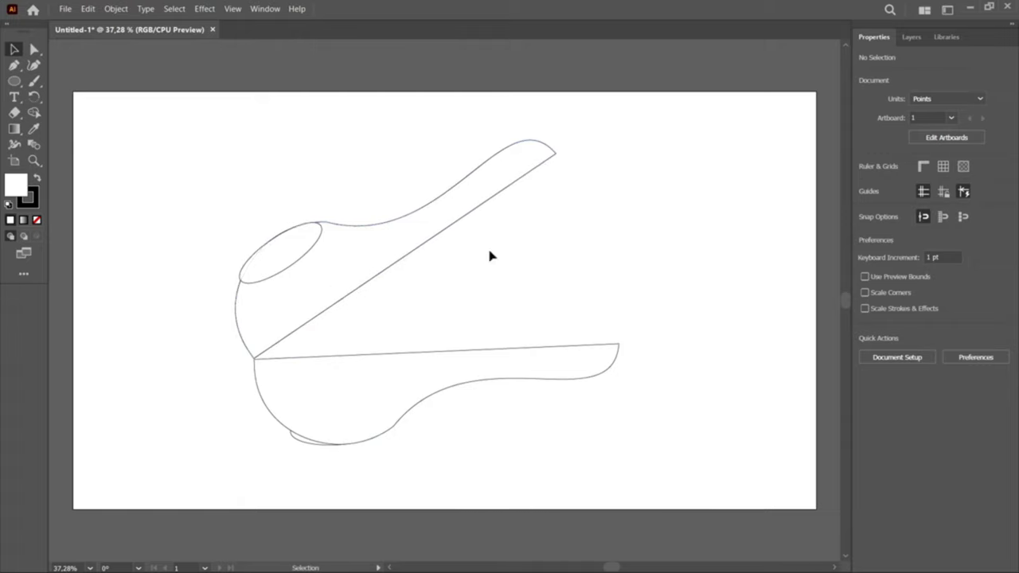
Dot the upper oval with small hole circles and draw a large lemon ellipse at top-left.
click(14, 80)
mouse_move(119, 143)
mouse_down()
mouse_move(257, 265)
mouse_move(291, 249)
mouse_move(289, 234)
mouse_move(311, 239)
mouse_move(269, 272)
mouse_up()
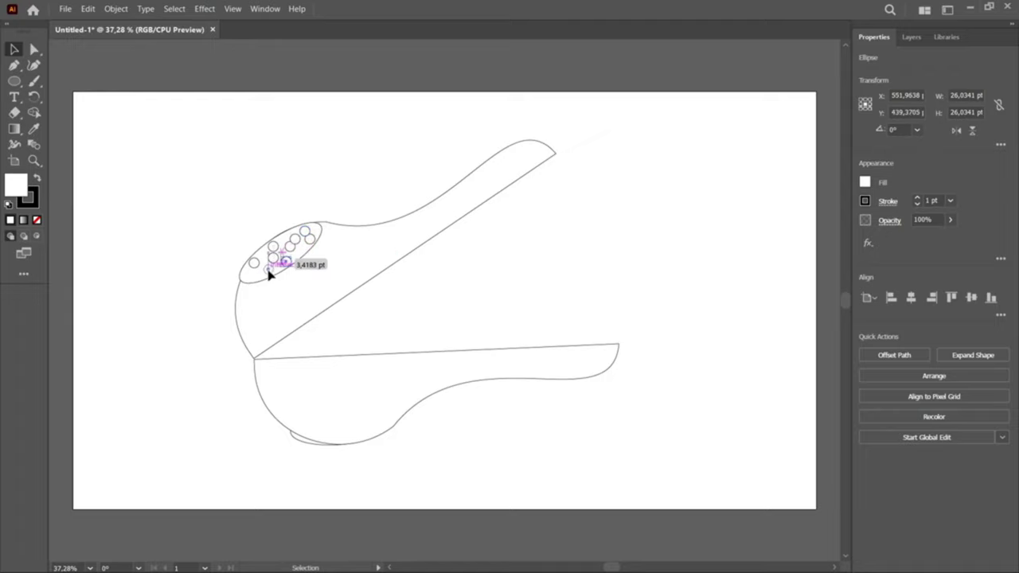
click(390, 162)
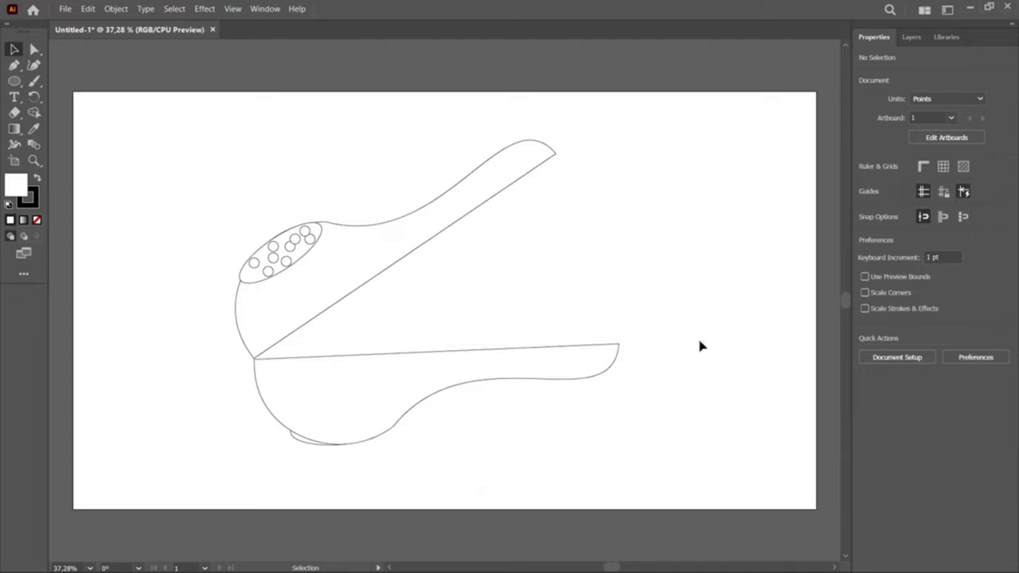
click(15, 81)
drag(159, 116, 292, 233)
Cut the large ellipse horizontally with the Eraser and delete its bottom half.
key(shift+e)
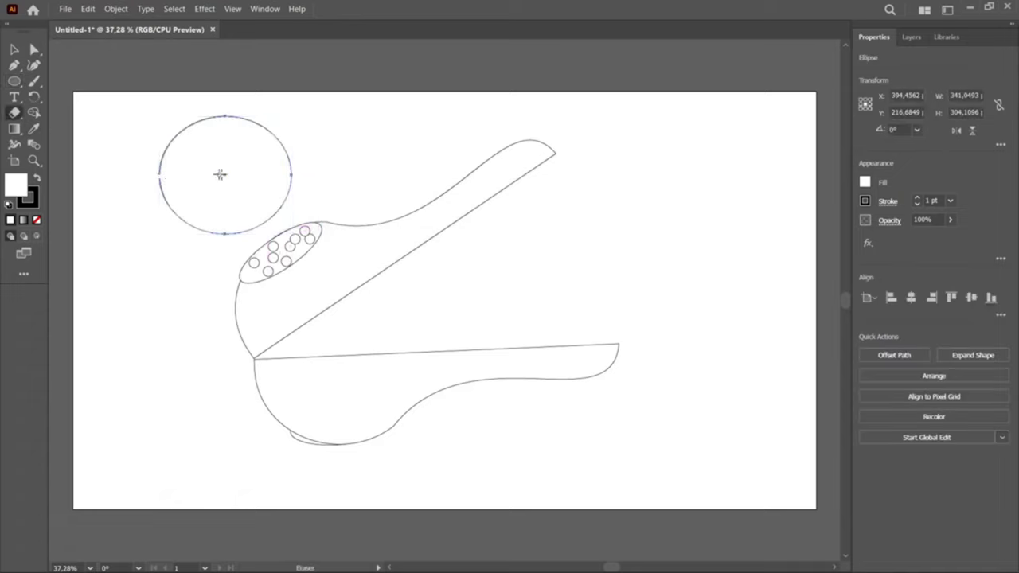
drag(293, 173, 330, 173)
key(a)
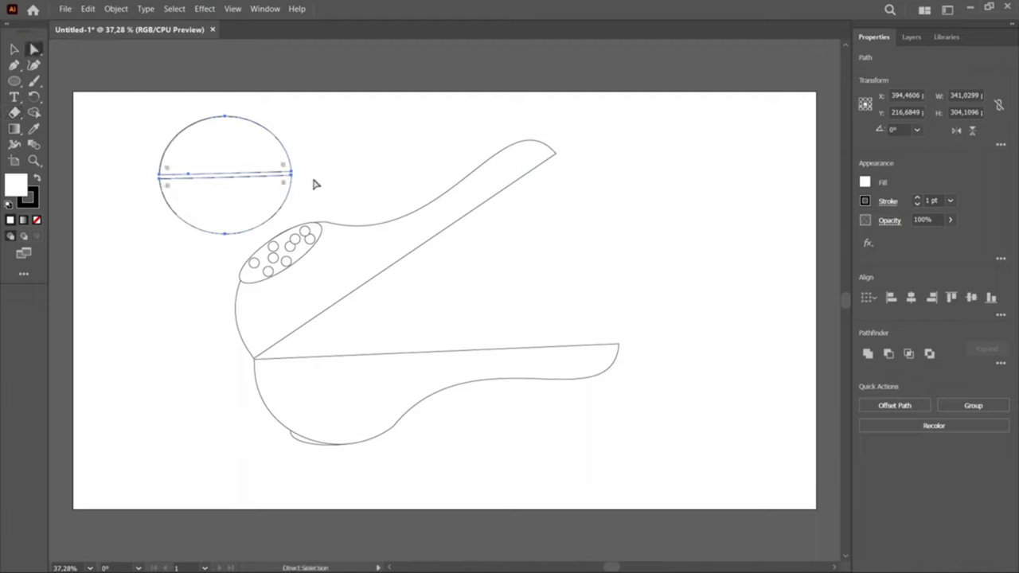
click(267, 209)
key(Delete)
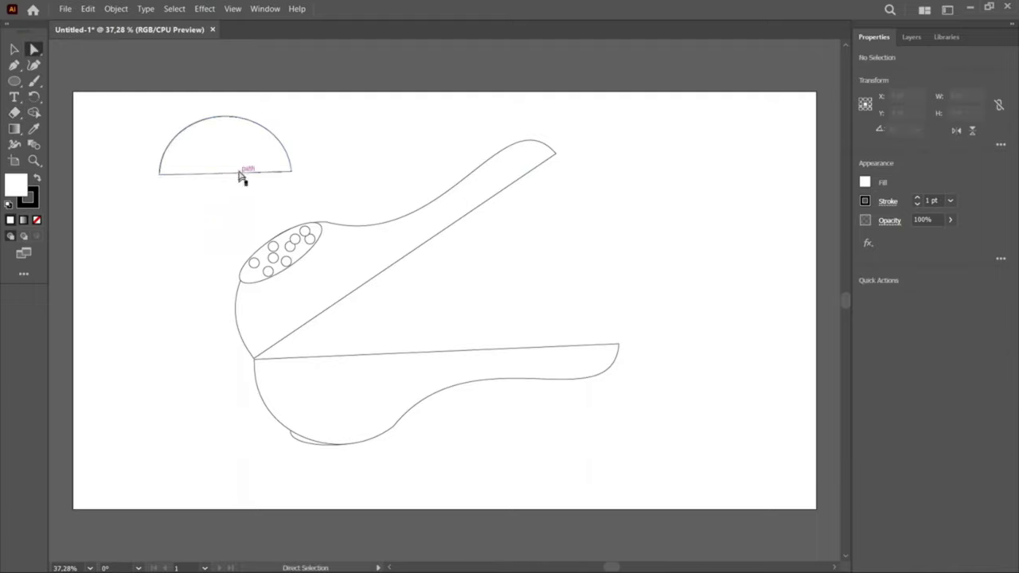
Move the half-circle between the squeezer halves and send it to the back.
mouse_move(239, 172)
mouse_down()
mouse_move(350, 313)
mouse_move(339, 359)
mouse_up()
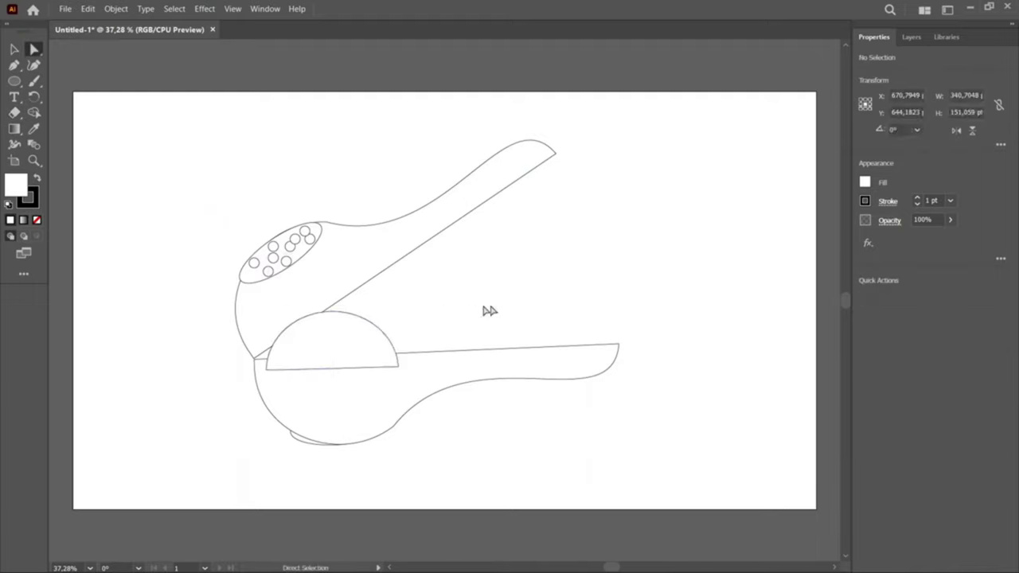
right_click(372, 347)
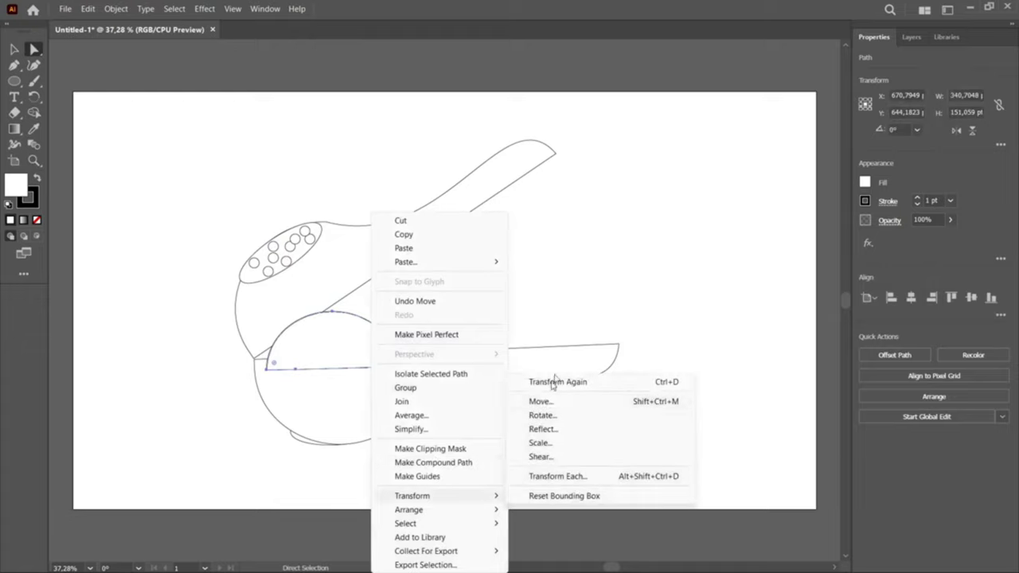
mouse_move(409, 509)
click(581, 477)
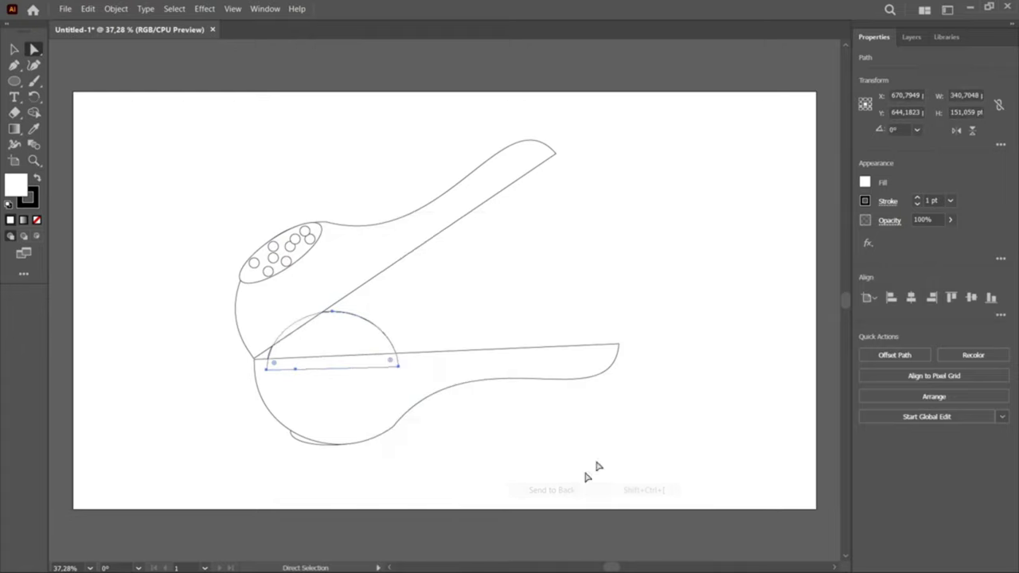
click(752, 335)
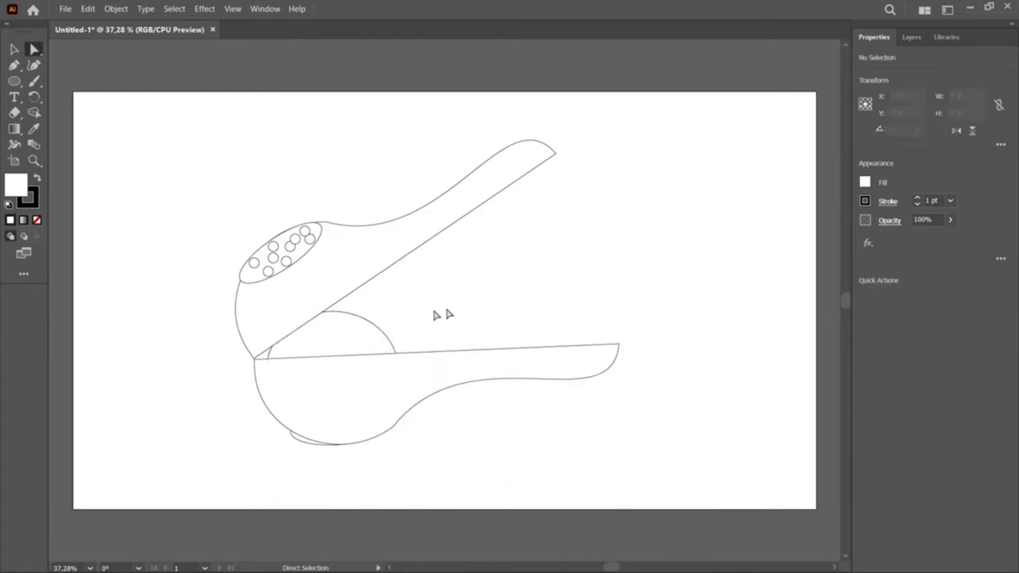
click(334, 312)
Fill the half-circle lemon with a bright, fully saturated yellow.
double_click(16, 186)
click(525, 338)
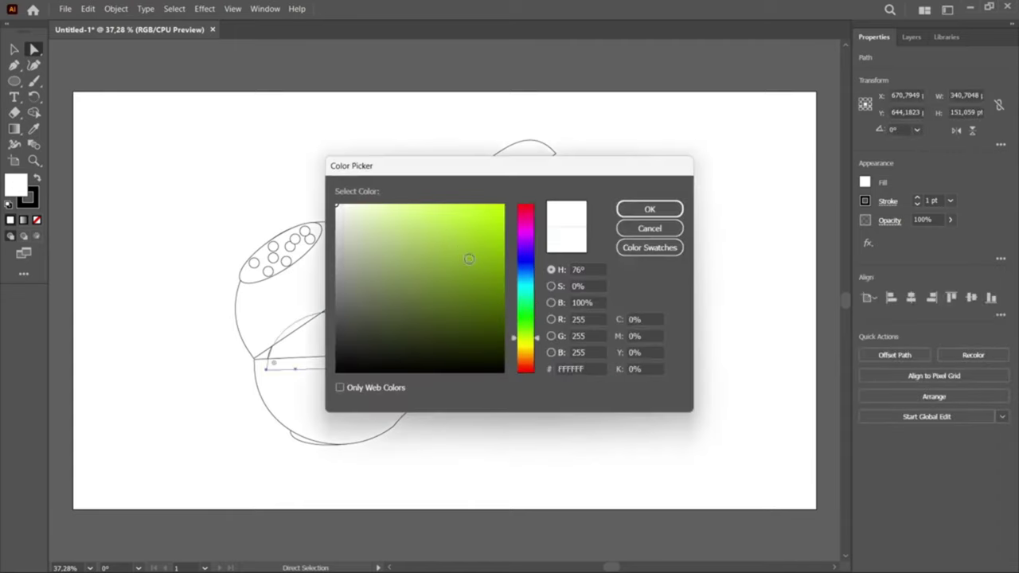
drag(457, 223, 502, 205)
drag(523, 317, 526, 346)
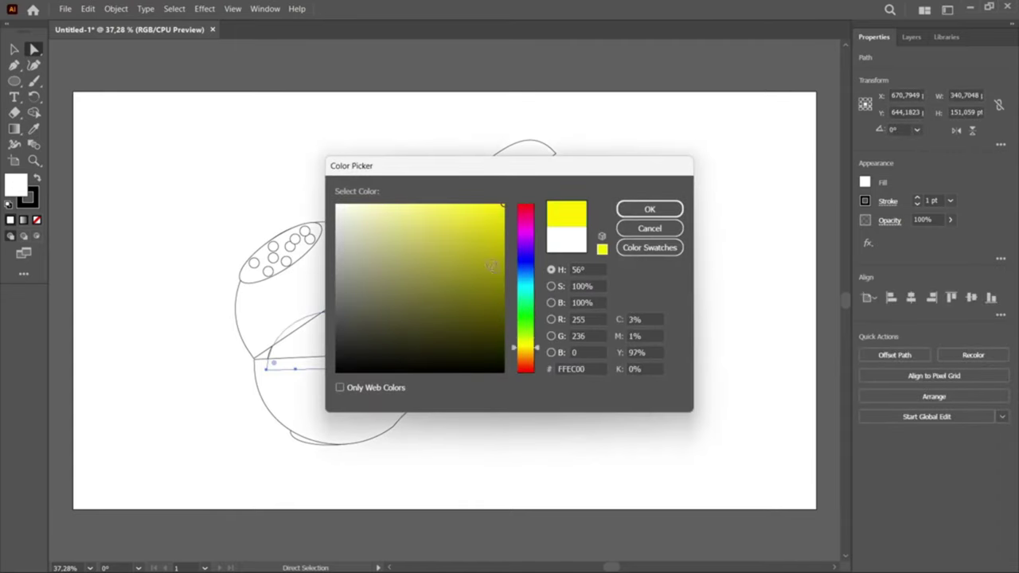
click(650, 209)
Fill the upper squeezer half with the R=128 G=128 B=128 grey swatch.
click(377, 251)
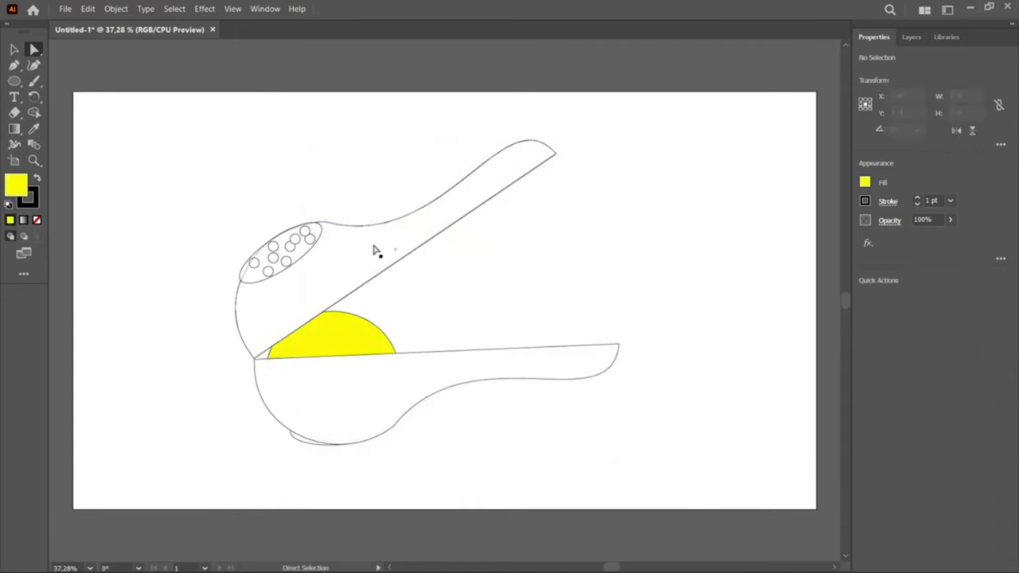
double_click(20, 187)
mouse_move(523, 311)
mouse_down()
mouse_move(525, 337)
mouse_move(524, 280)
mouse_move(525, 290)
mouse_up()
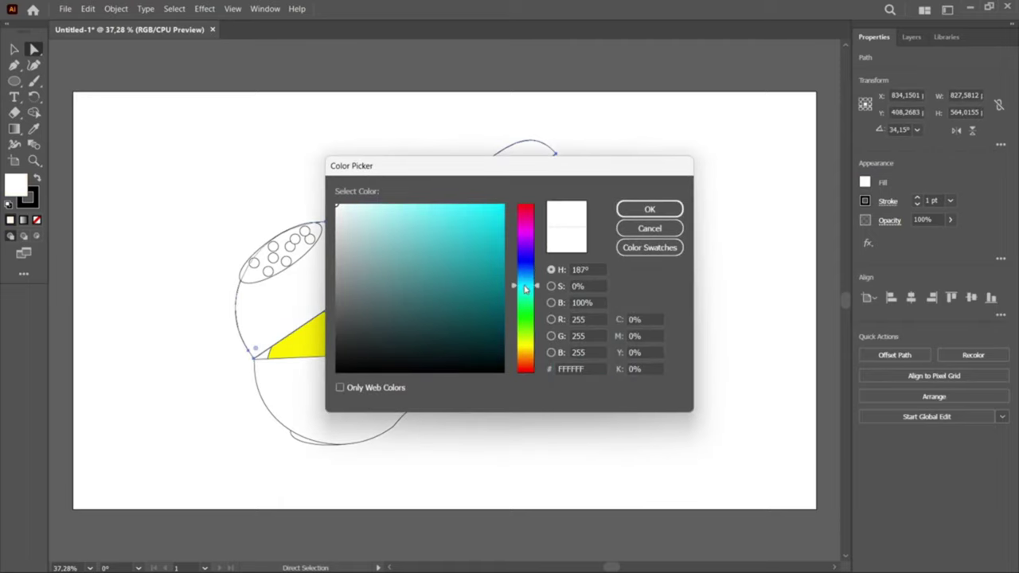
click(650, 248)
scroll(434, 280, down, 1)
scroll(406, 287, down, 2)
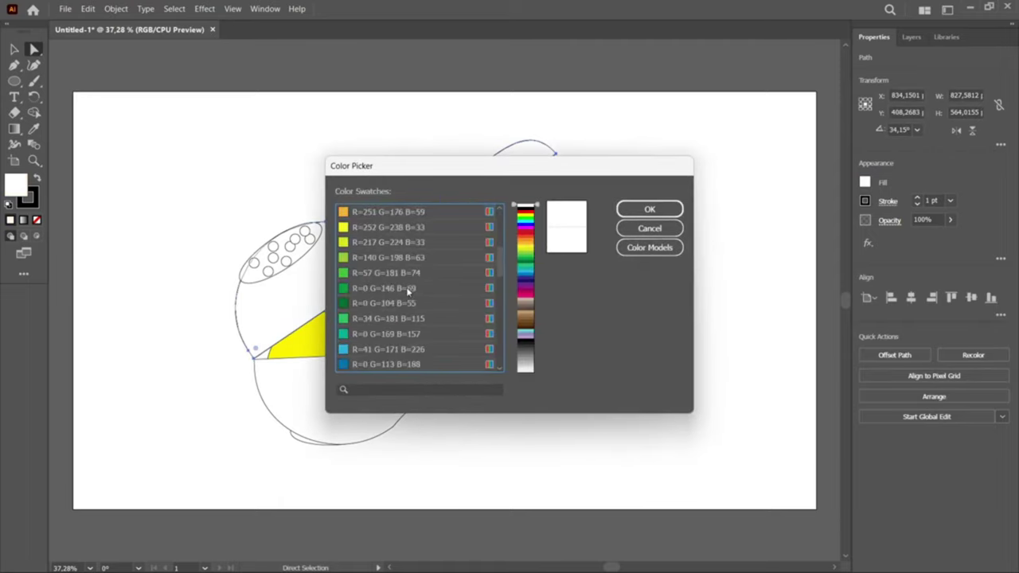
scroll(406, 287, down, 2)
scroll(406, 287, down, 2)
scroll(407, 289, down, 2)
scroll(407, 289, down, 1)
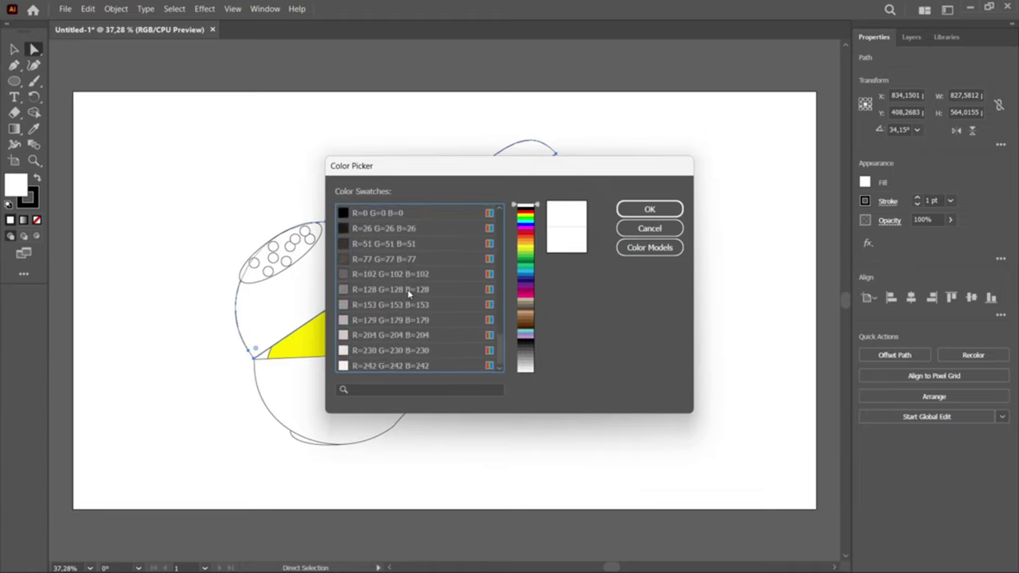
scroll(410, 317, up, 2)
scroll(411, 317, up, 2)
scroll(410, 317, down, 2)
scroll(404, 309, down, 2)
click(347, 290)
click(650, 209)
click(649, 231)
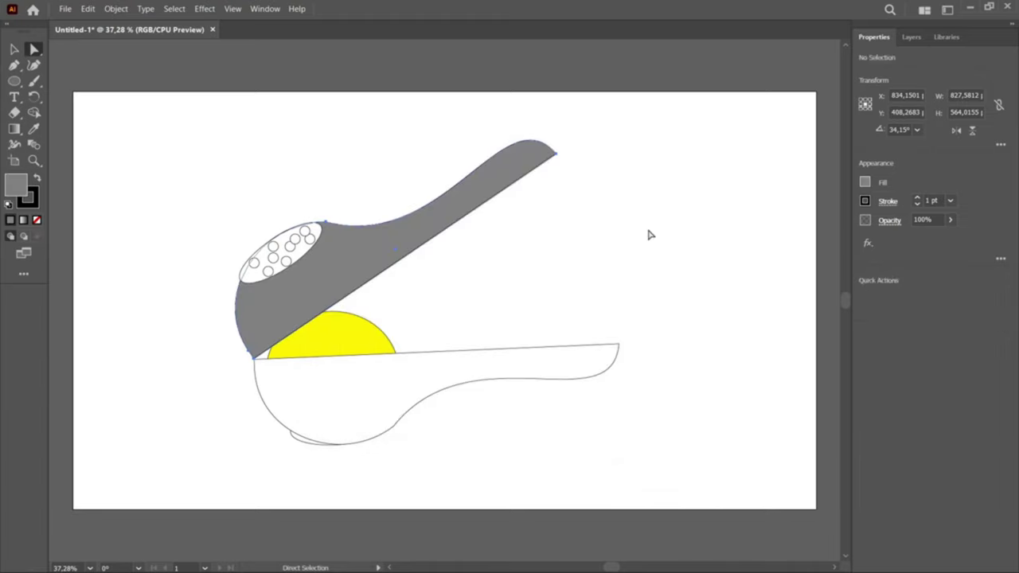
Lighten the upper half's grey fill in two passes to a light grey.
click(378, 255)
double_click(18, 188)
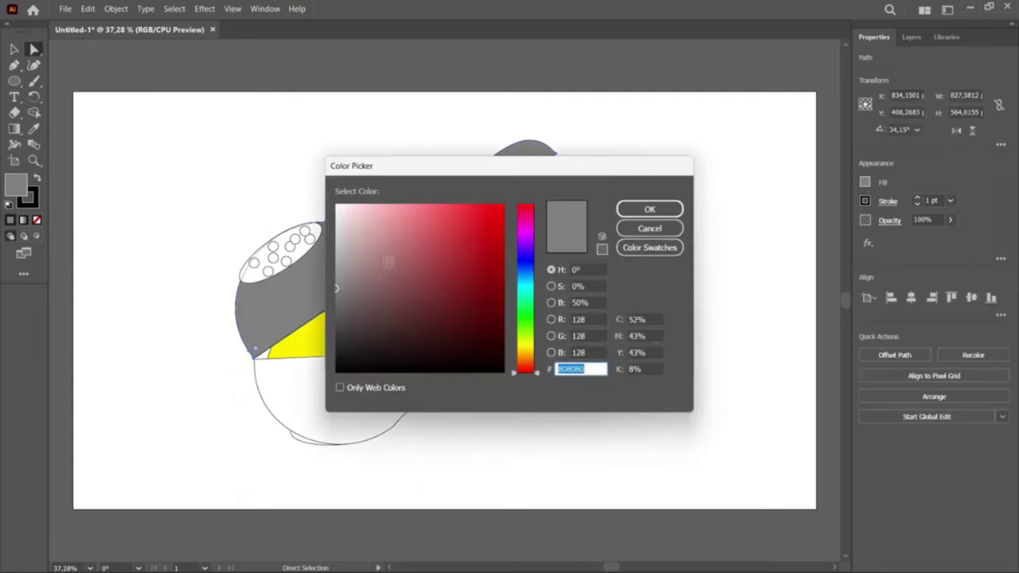
mouse_move(341, 290)
mouse_down()
mouse_move(332, 304)
mouse_move(325, 287)
mouse_up()
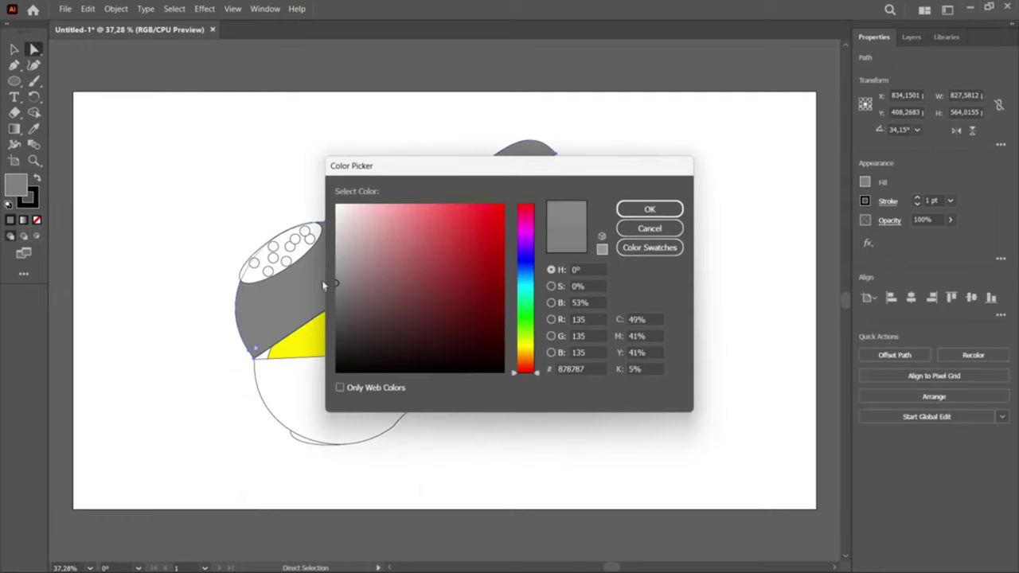
click(637, 210)
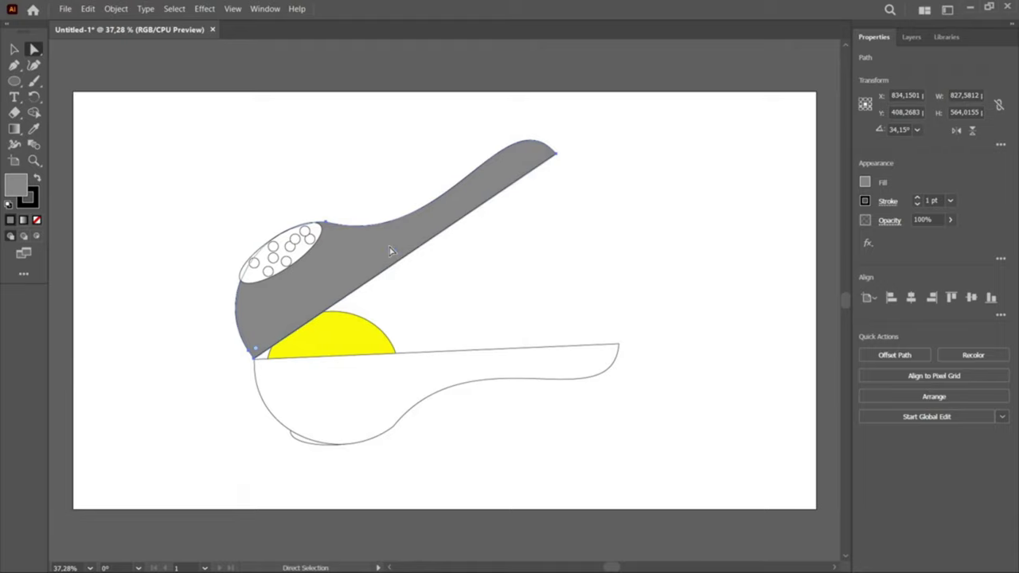
double_click(18, 184)
mouse_move(334, 266)
mouse_down()
mouse_move(346, 266)
mouse_move(339, 255)
mouse_up()
click(650, 210)
click(629, 247)
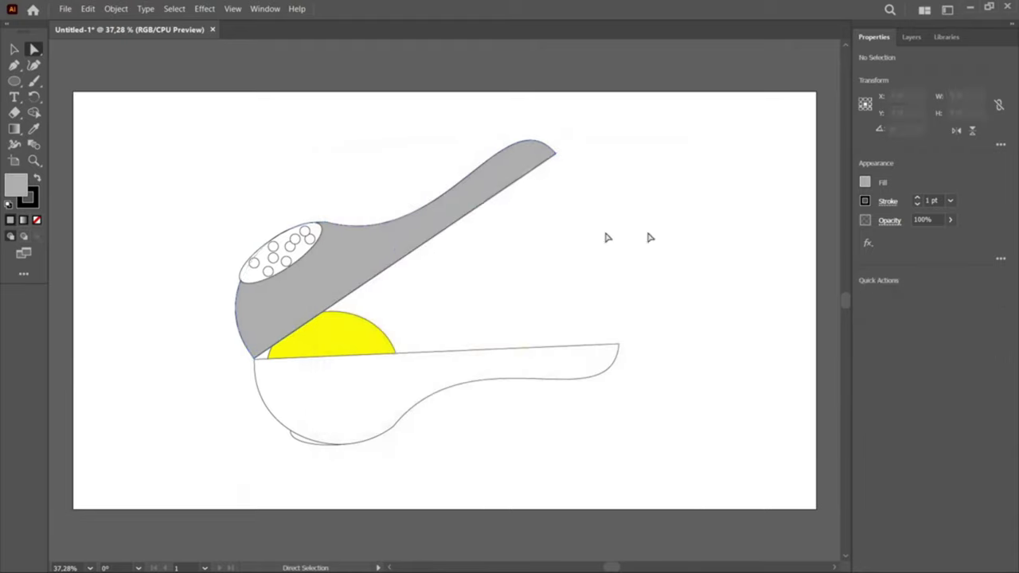
Give the lower squeezer half the upper half's grey with the Eyedropper.
click(351, 412)
key(i)
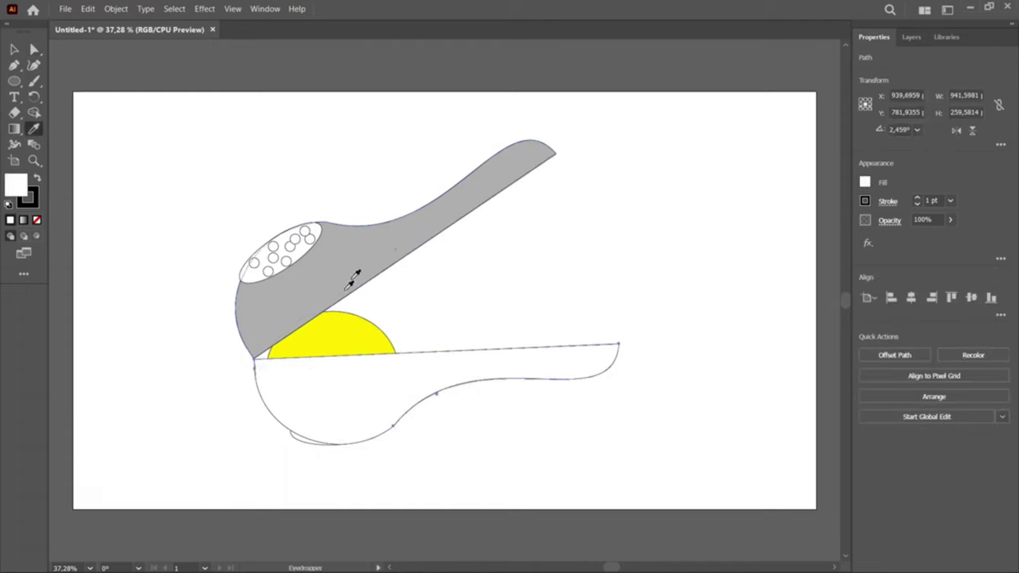
click(353, 275)
key(a)
Fill the holed oval with a light grey.
click(296, 248)
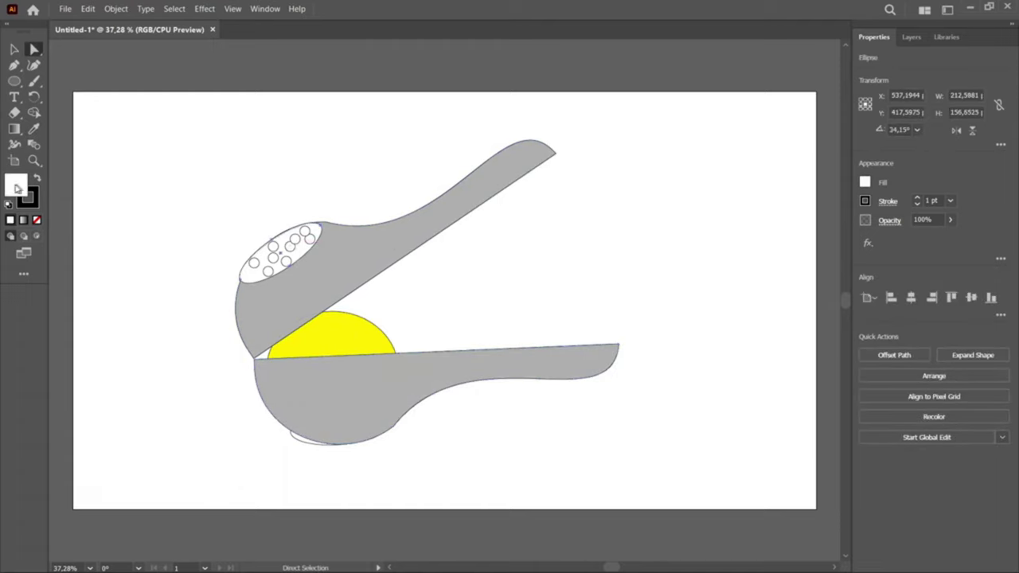
double_click(16, 184)
click(338, 233)
click(650, 209)
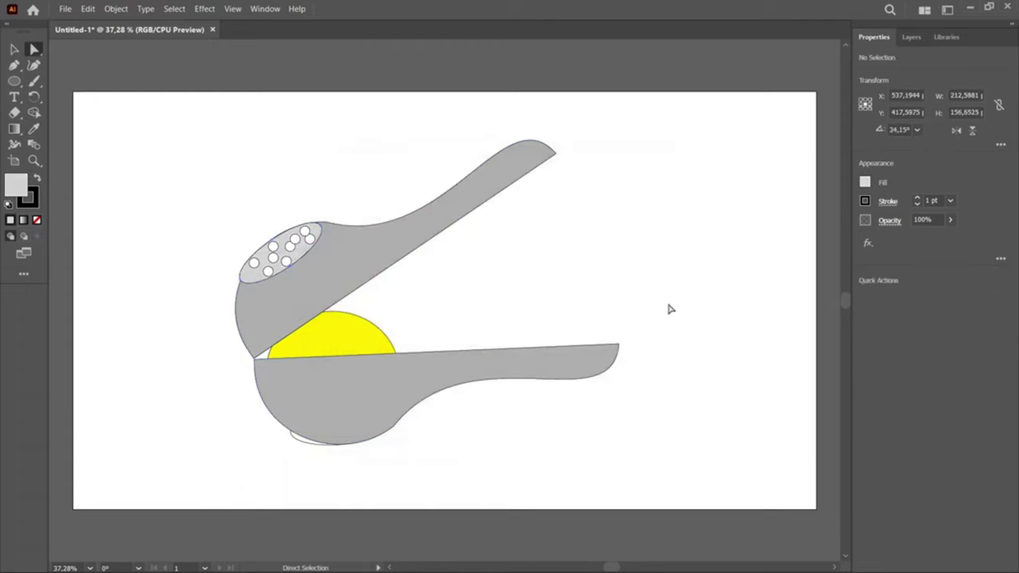
Select the small foot shape, deselect it, then select the upper squeezer half.
click(669, 302)
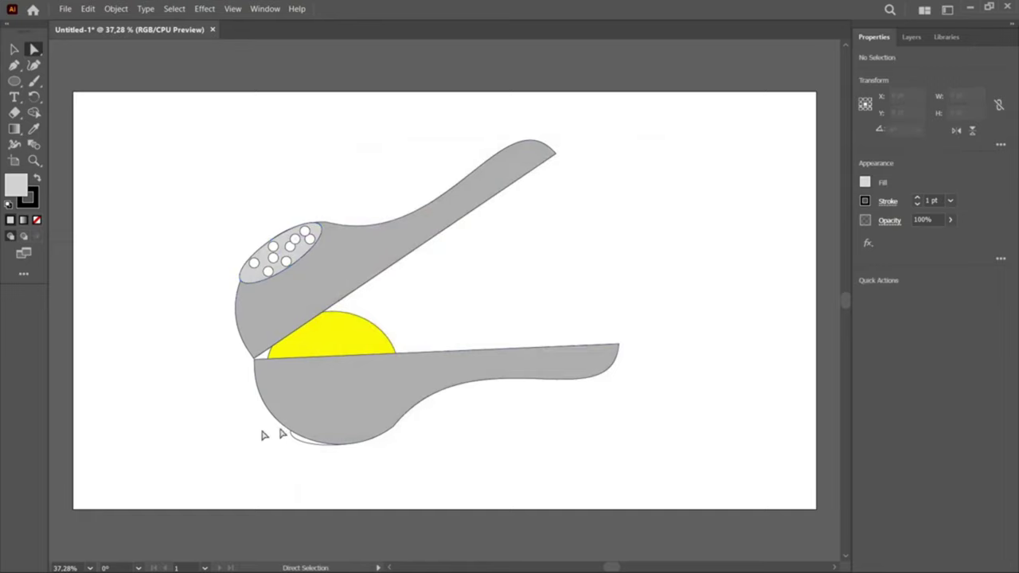
click(303, 447)
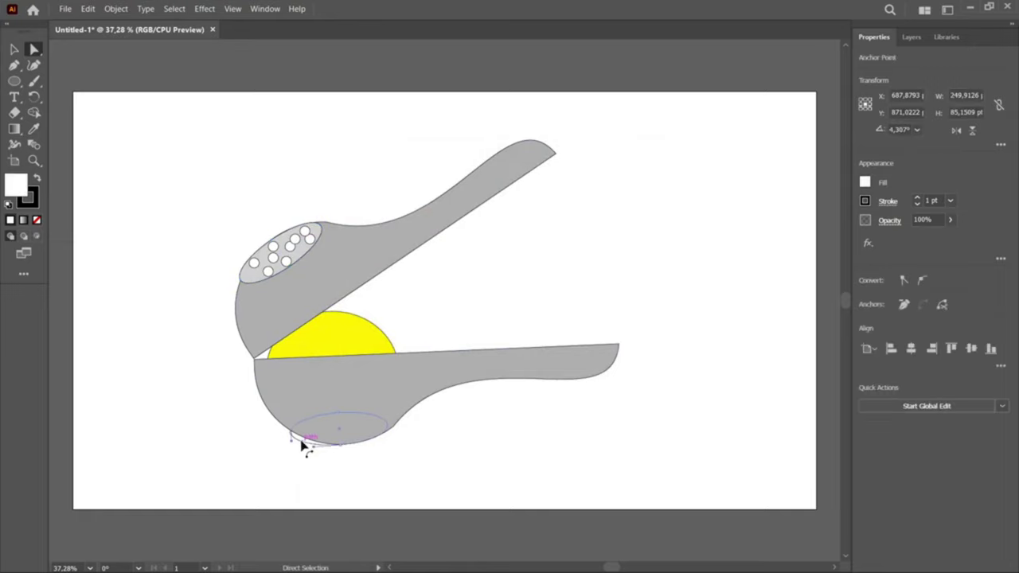
key(ctrl+shift+a)
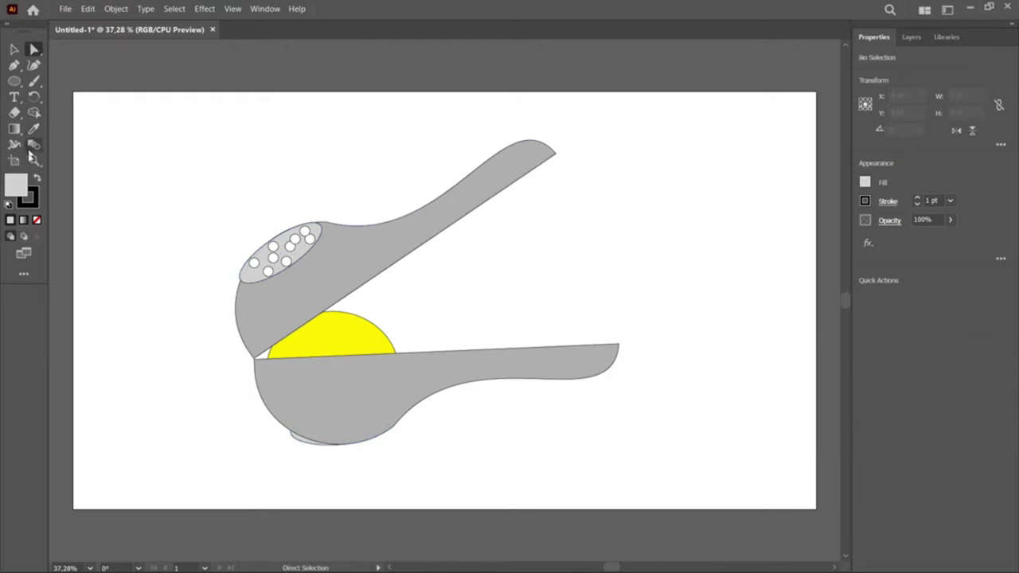
click(291, 290)
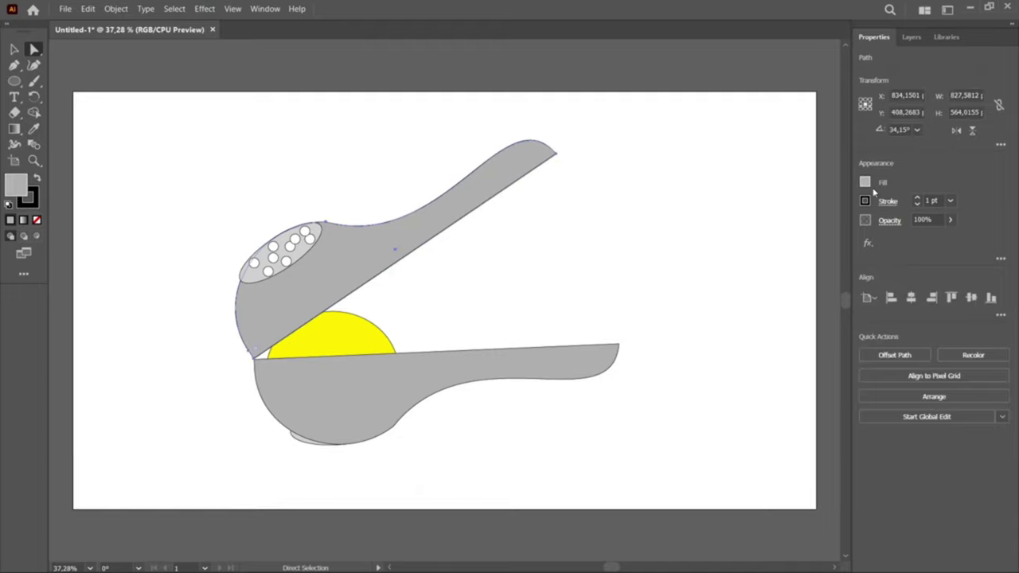
Apply the default white-to-black linear gradient to the upper squeezer half, undoing the shortened drag.
click(866, 183)
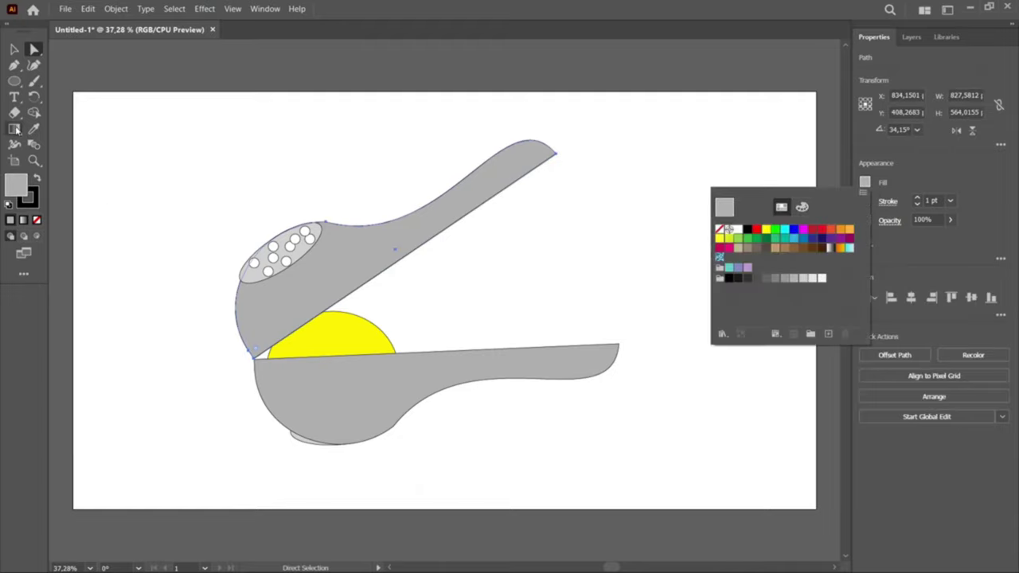
click(14, 128)
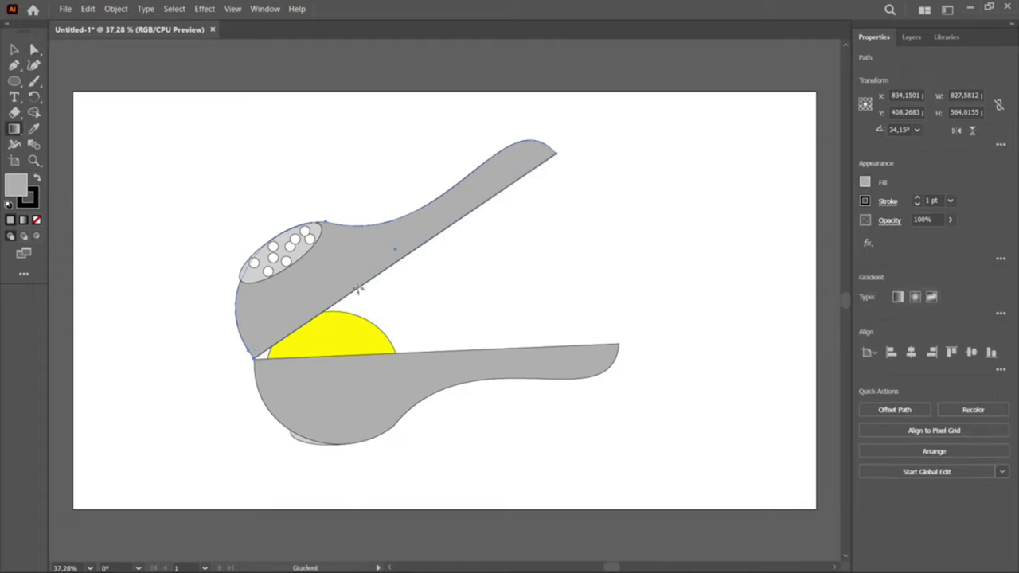
click(399, 240)
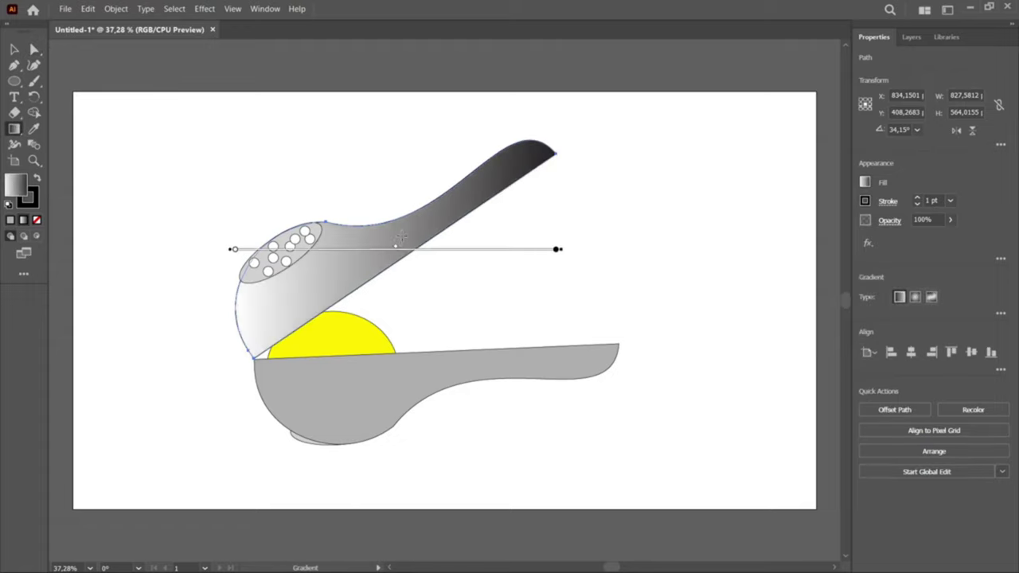
drag(326, 398, 399, 394)
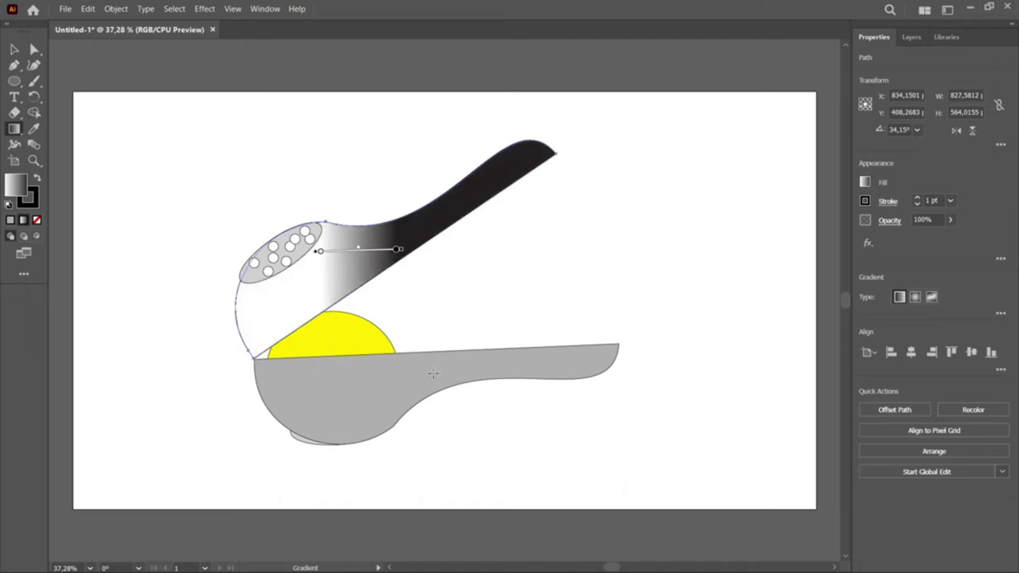
key(ctrl+z)
Apply the same white-to-black gradient to the lower squeezer half and deselect.
key(a)
click(373, 390)
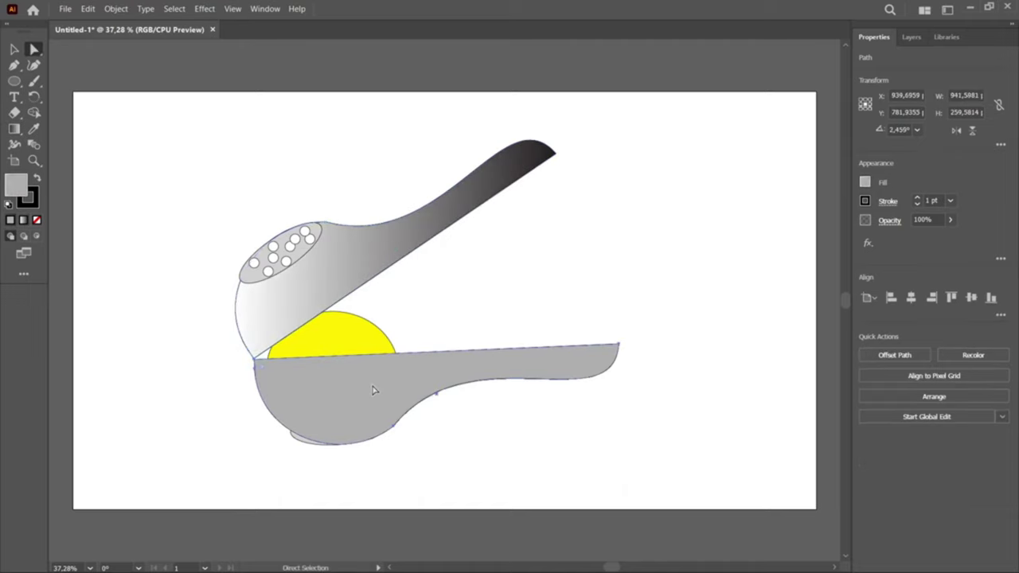
click(15, 129)
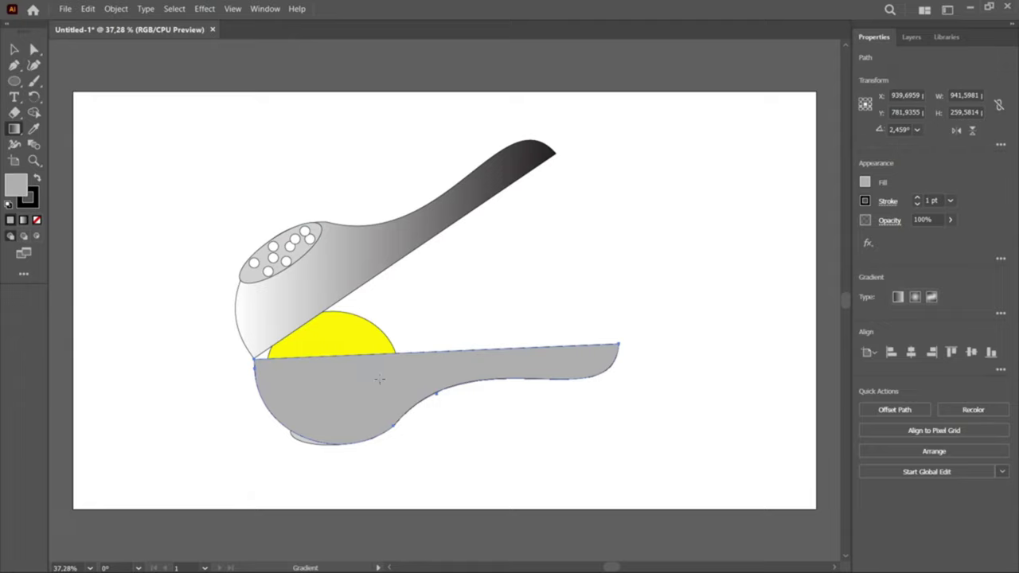
click(379, 379)
key(a)
click(691, 465)
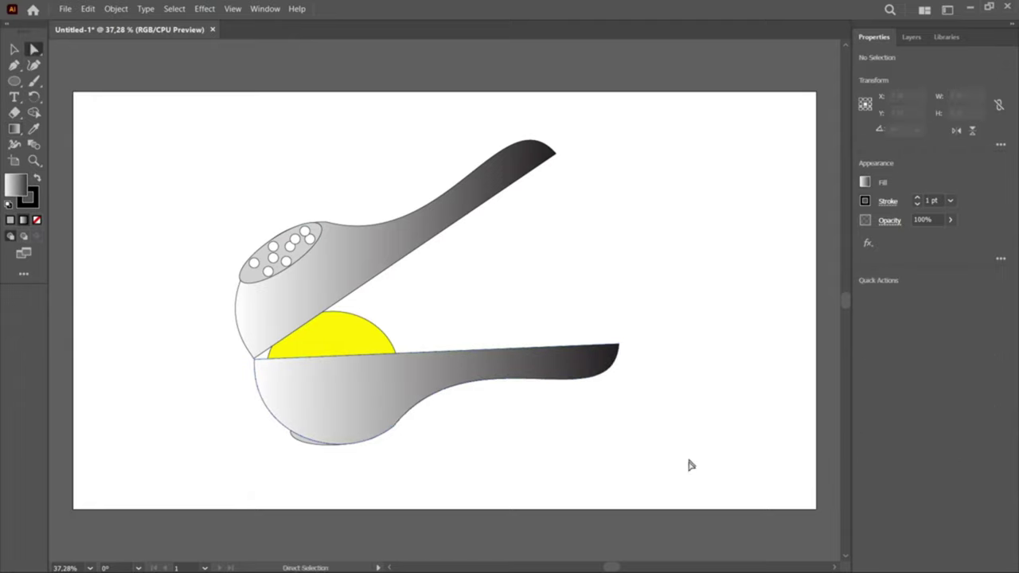
Marquee-select the entire squeezer illustration, scale it down, and deselect it.
key(v)
mouse_move(218, 167)
mouse_down()
mouse_move(658, 466)
mouse_move(516, 392)
mouse_up()
click(624, 345)
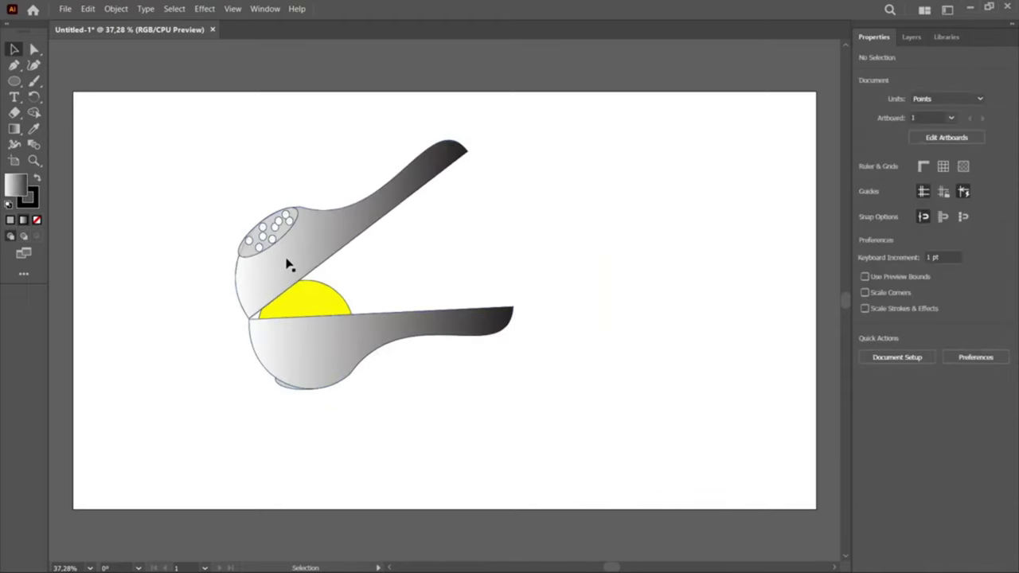